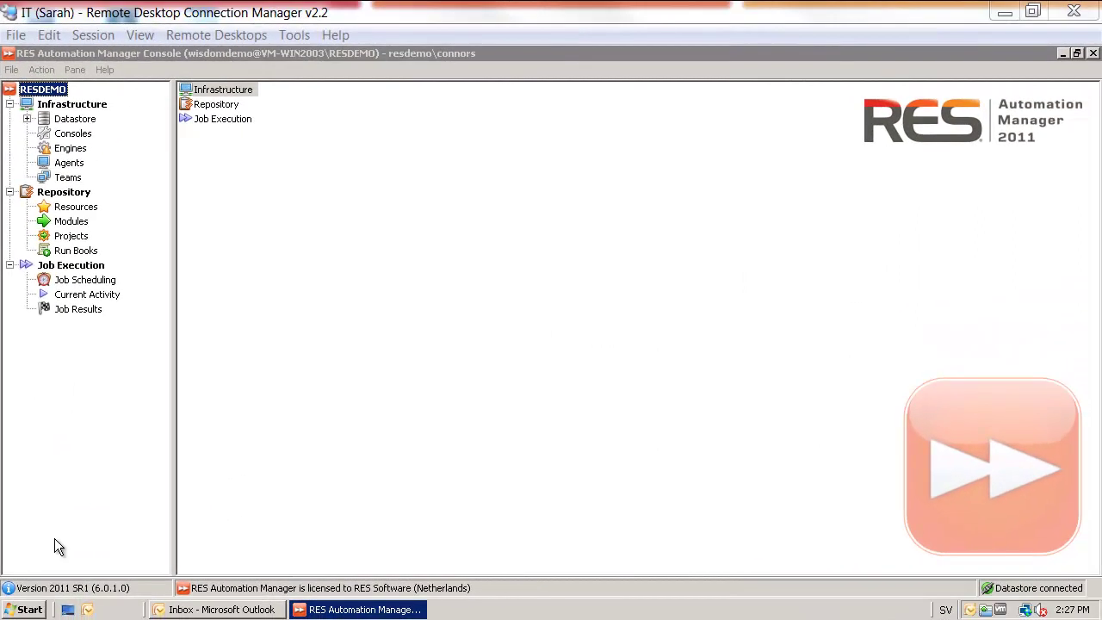
Launch the RES Orchestration Console from Start > Programs > System Tools
click(38, 608)
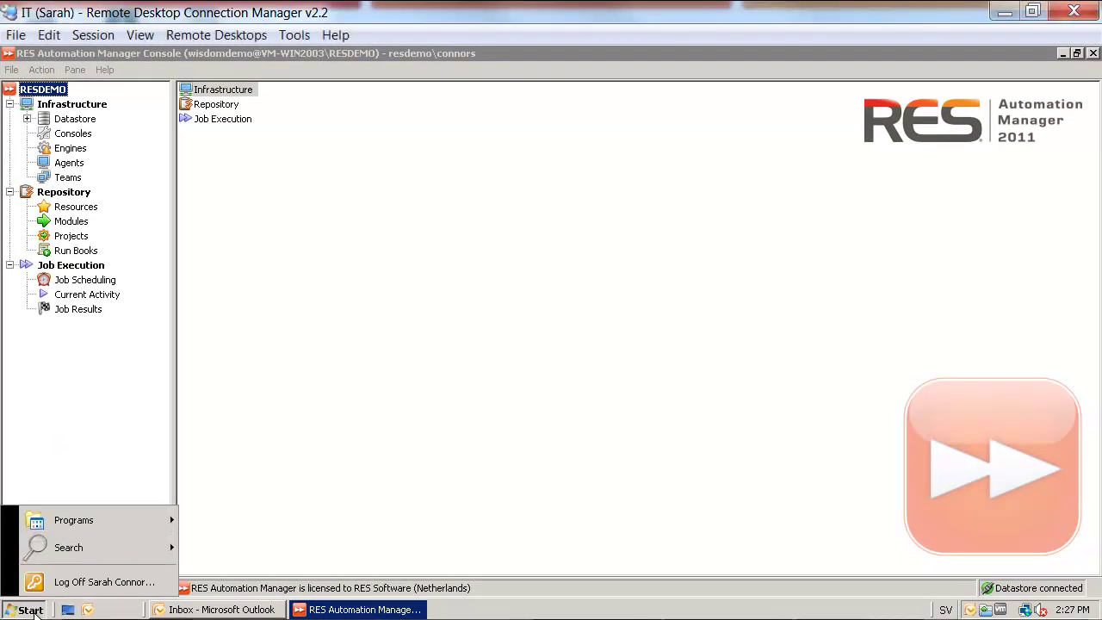
mouse_move(68, 521)
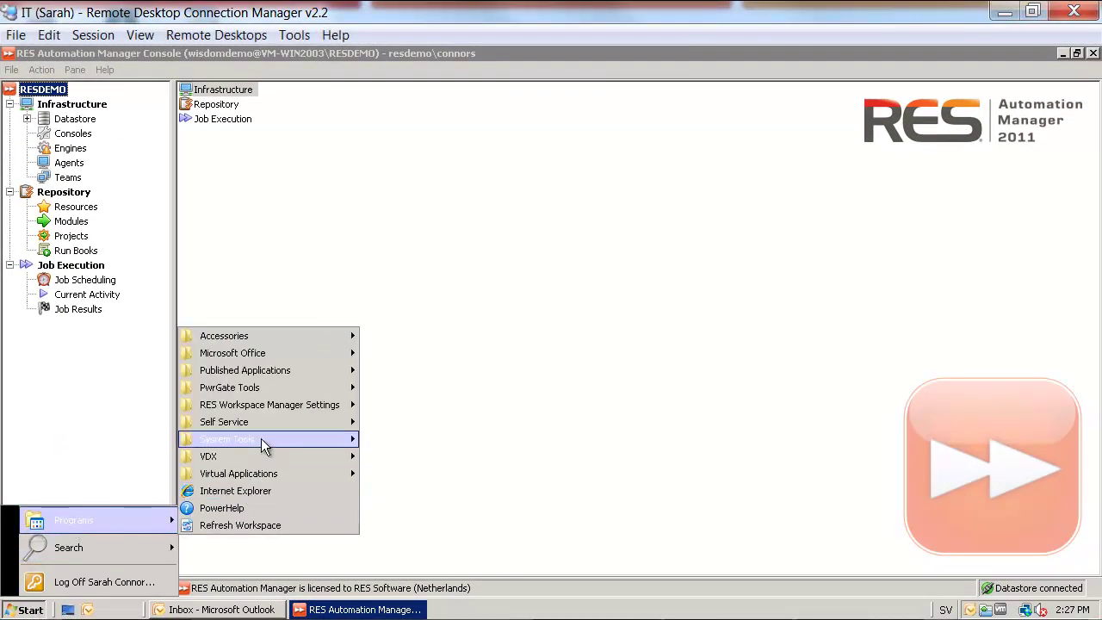
mouse_move(261, 438)
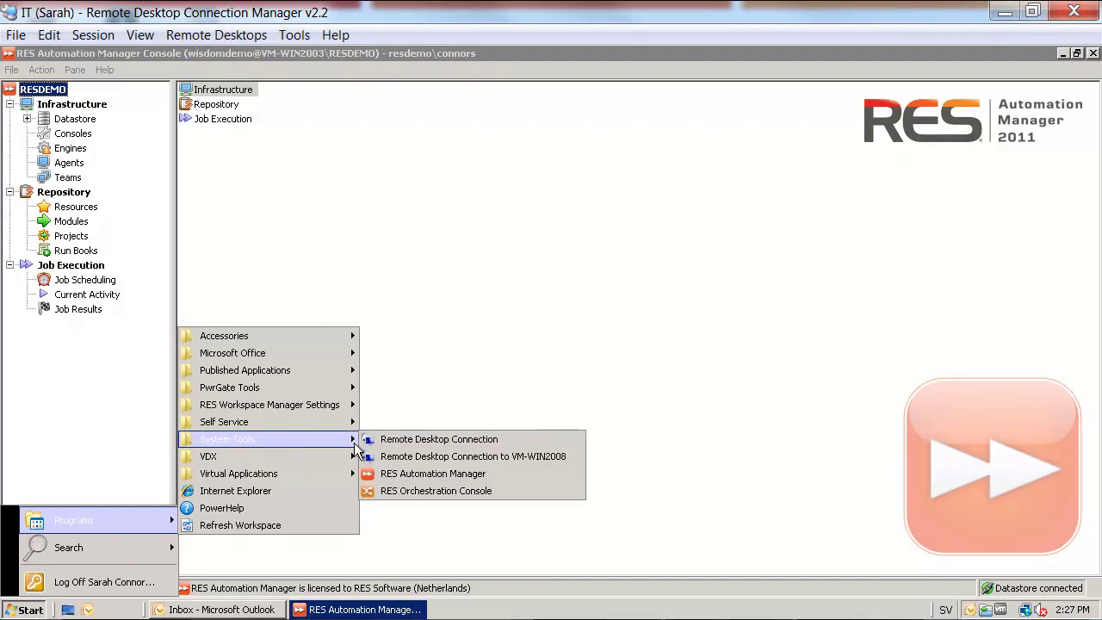
click(456, 491)
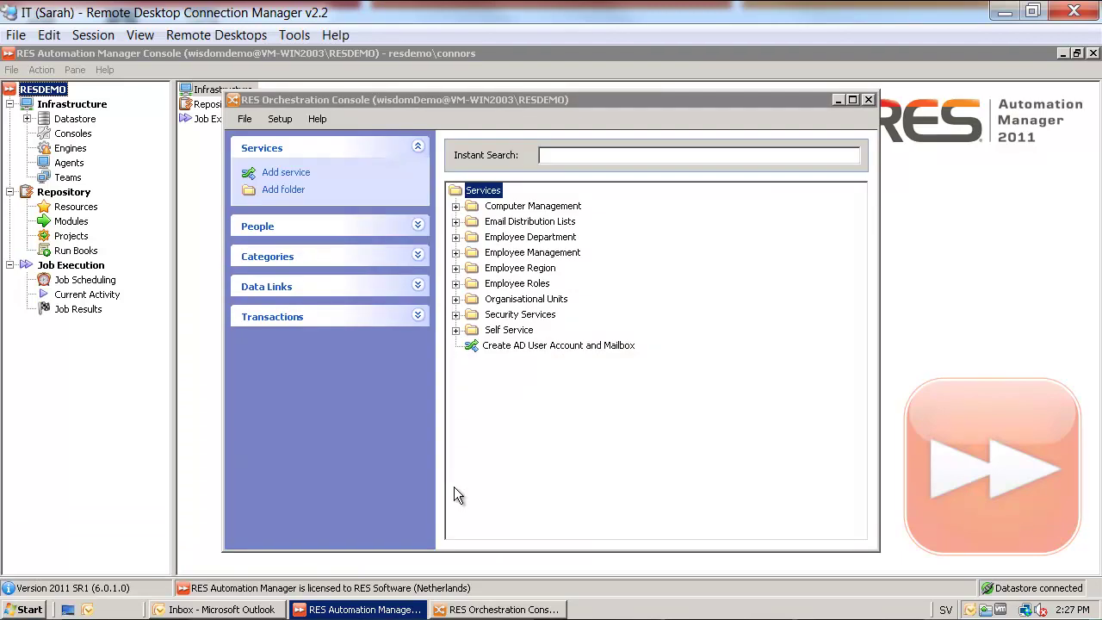
Add a service named 'Change My Mobile Phone Number' and check that everyone qualifies for it
click(300, 174)
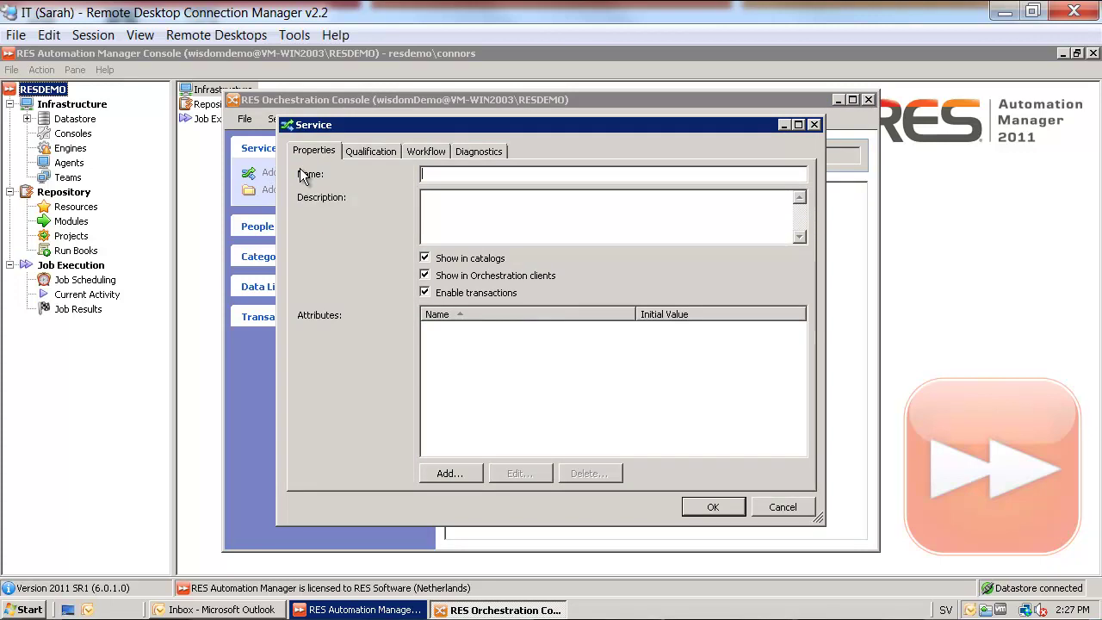
text(Change My Mobile Phone Number)
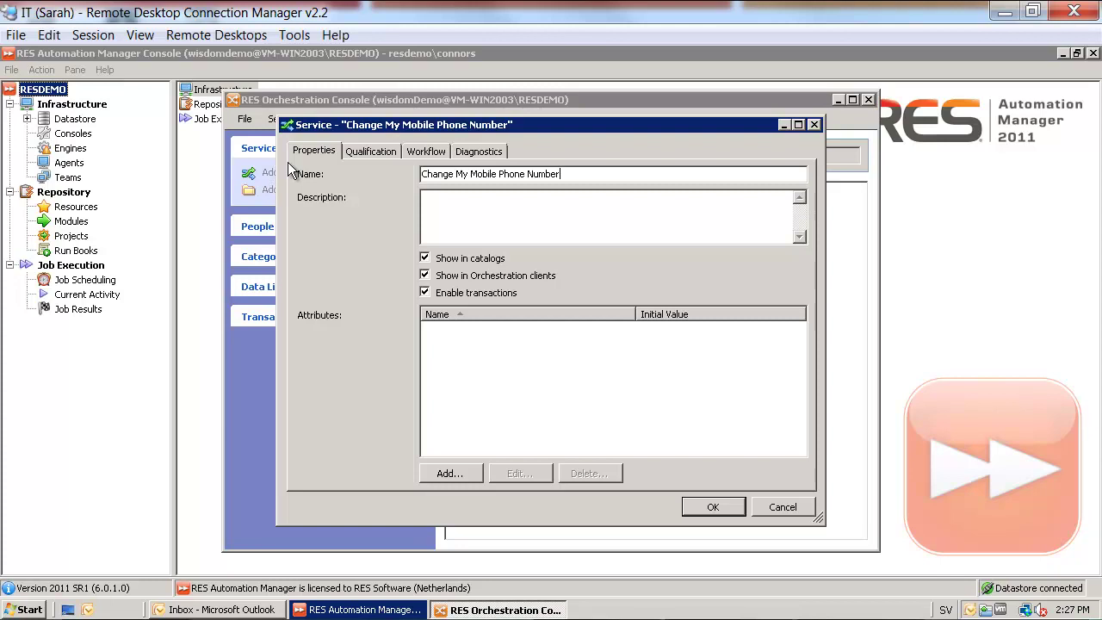
click(369, 155)
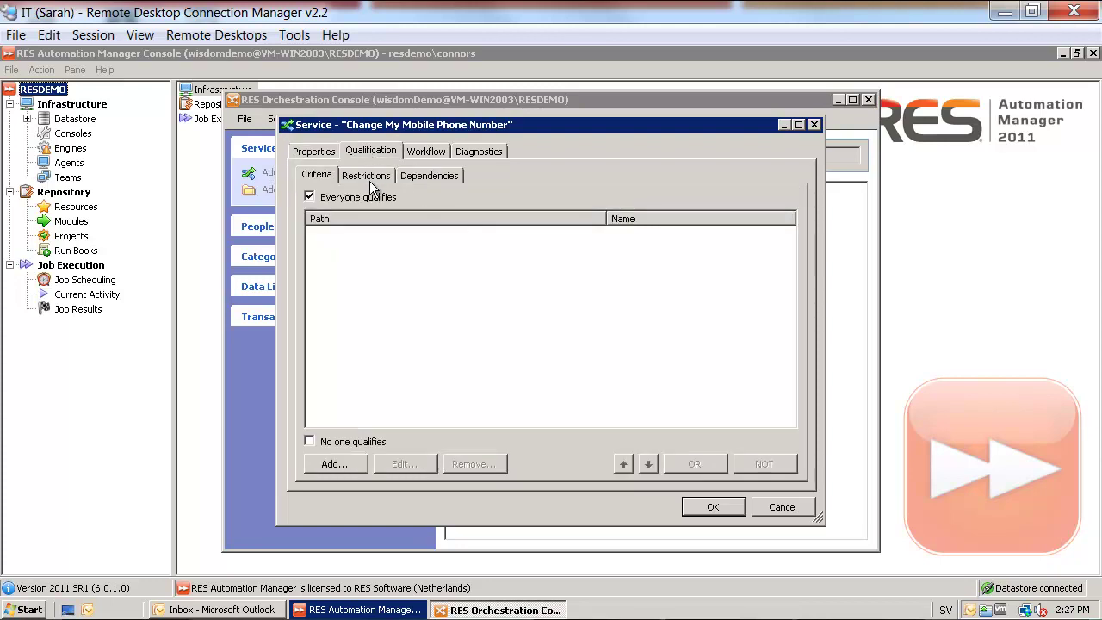
Set the delivery workflow's Start Delivery trigger to start on request
click(423, 152)
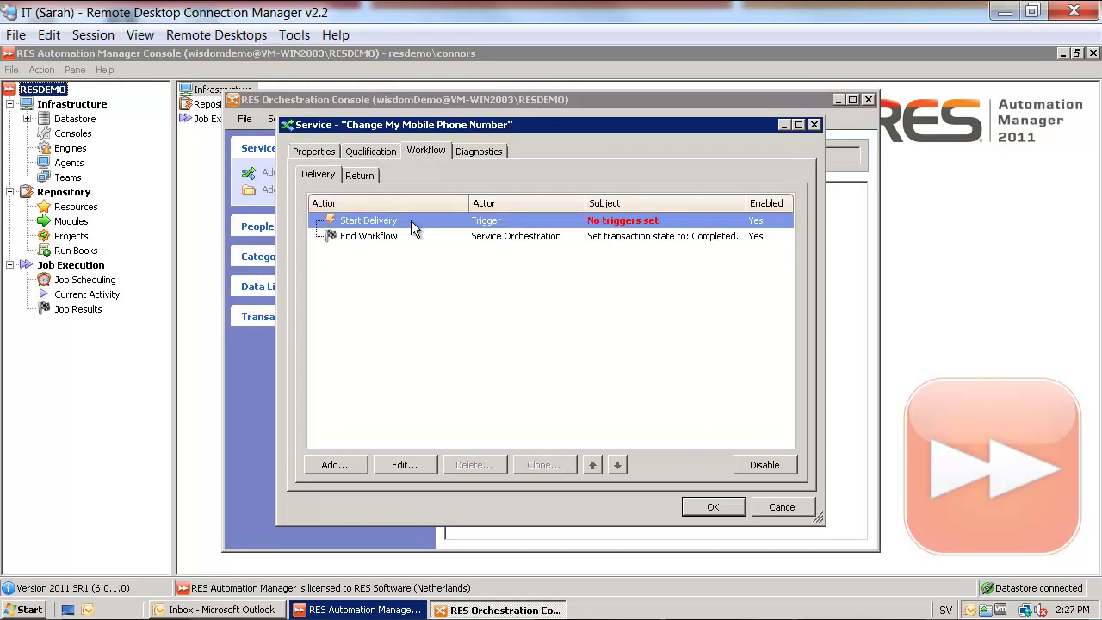
double_click(411, 220)
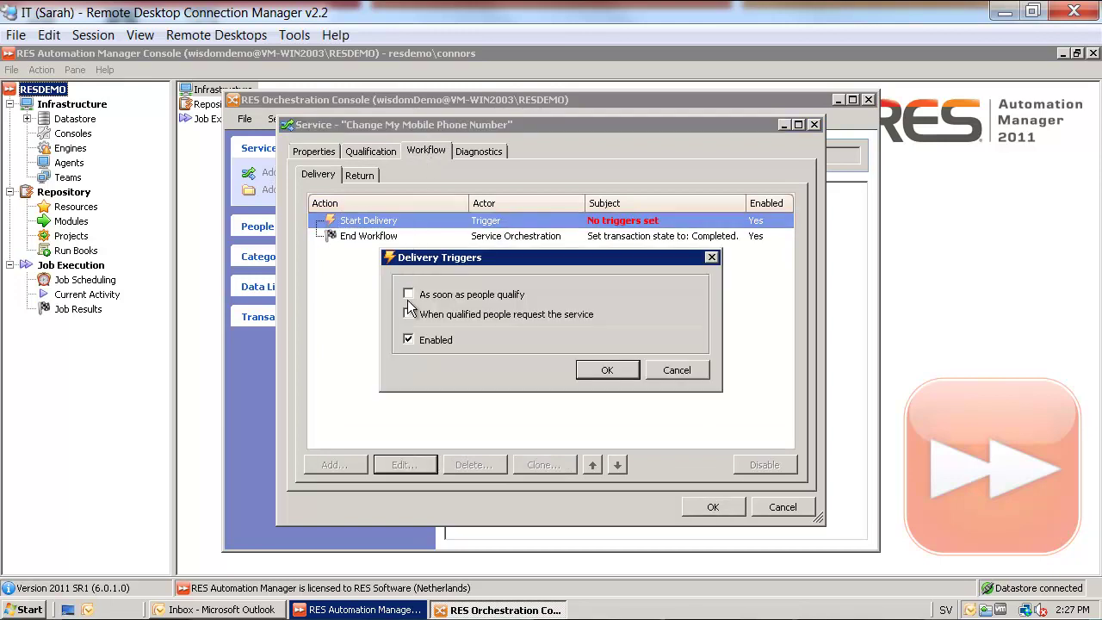
click(409, 314)
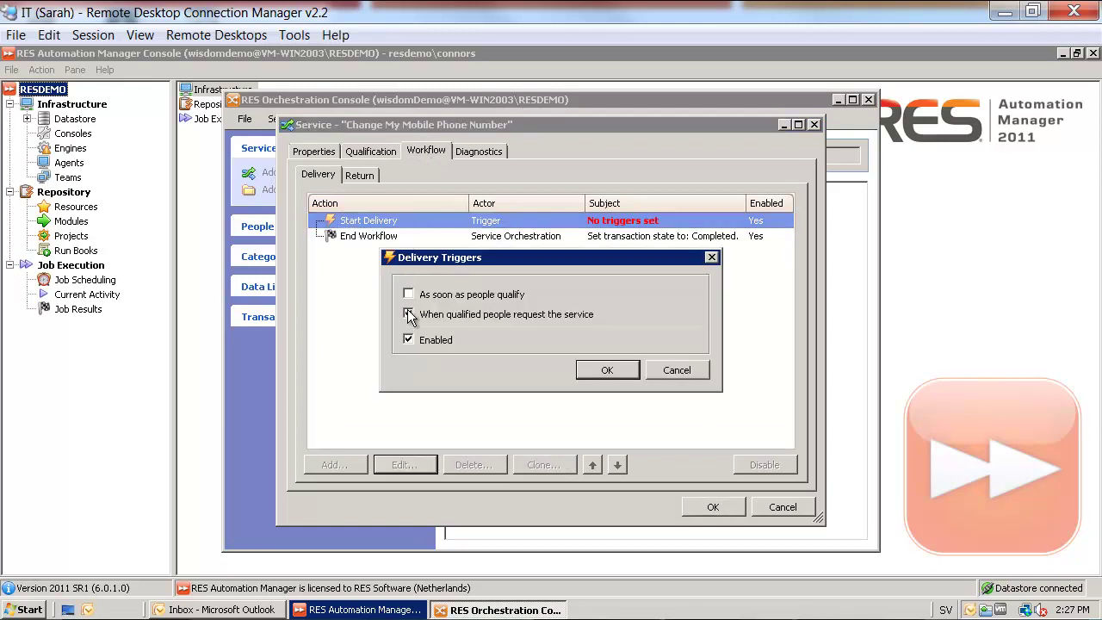
click(602, 370)
Add an Invoke Run Book action for Change Mobile Number, auto-creating attributes for its parameters
click(358, 464)
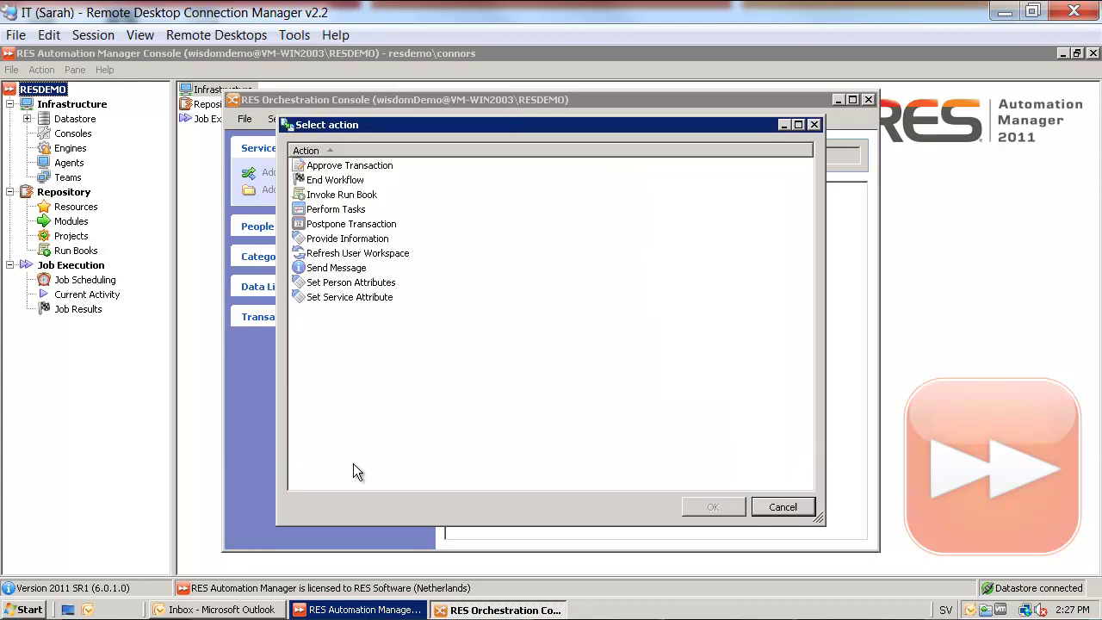
double_click(342, 194)
click(794, 179)
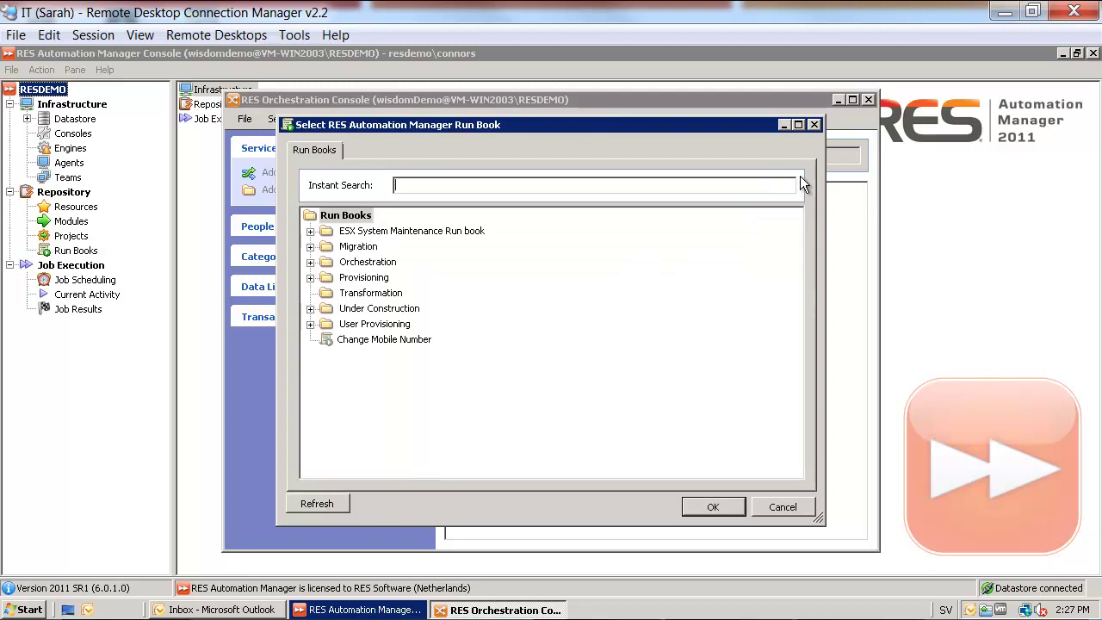
double_click(399, 339)
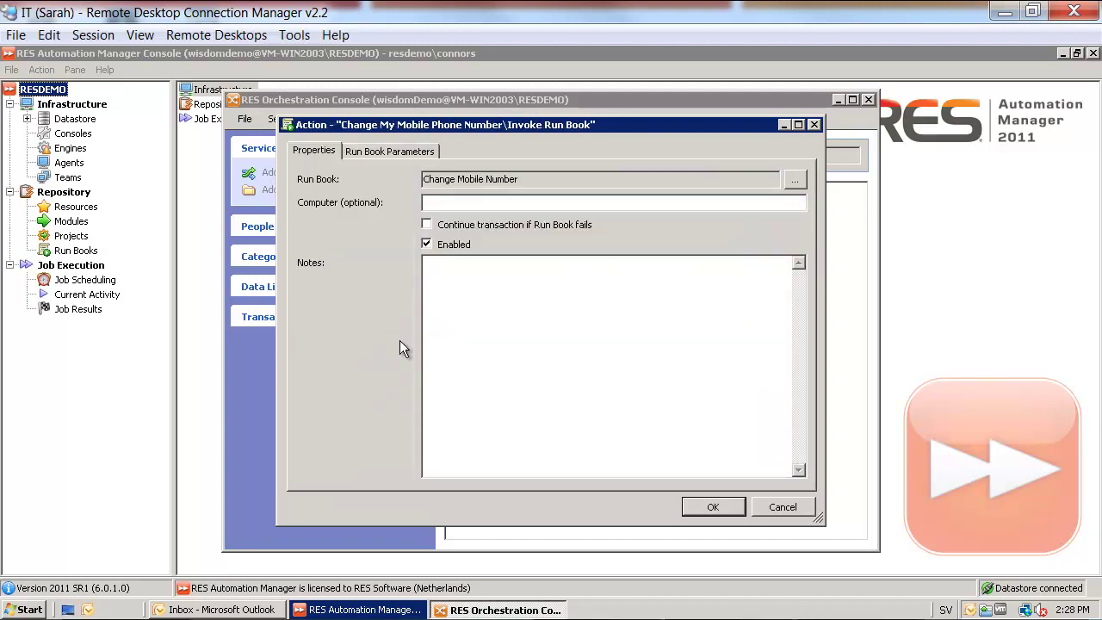
click(384, 151)
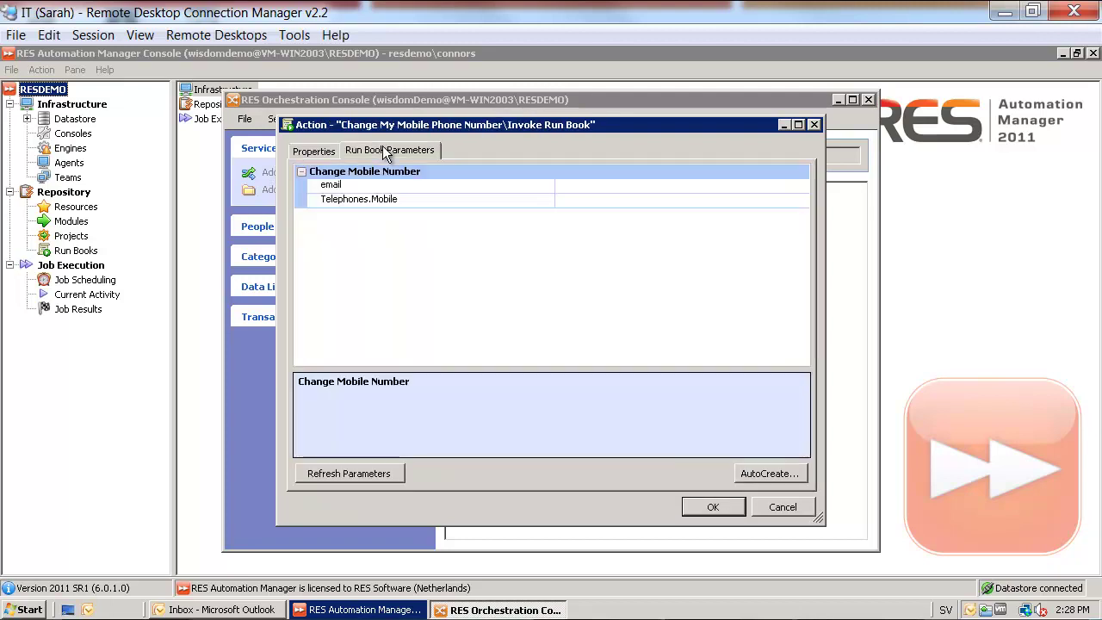
click(771, 479)
click(787, 487)
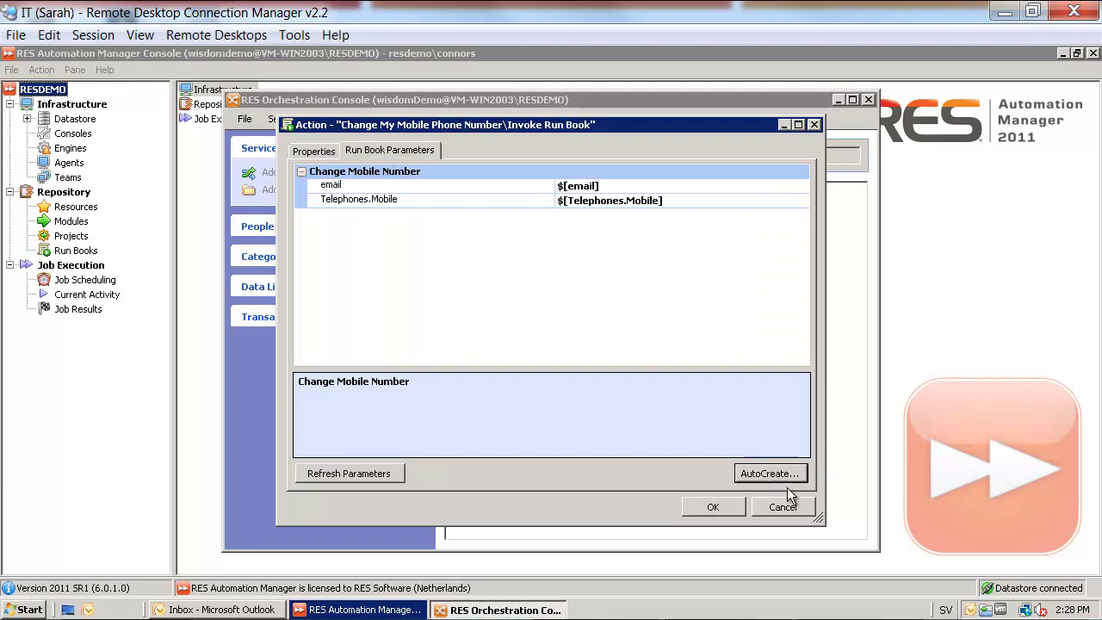
click(715, 507)
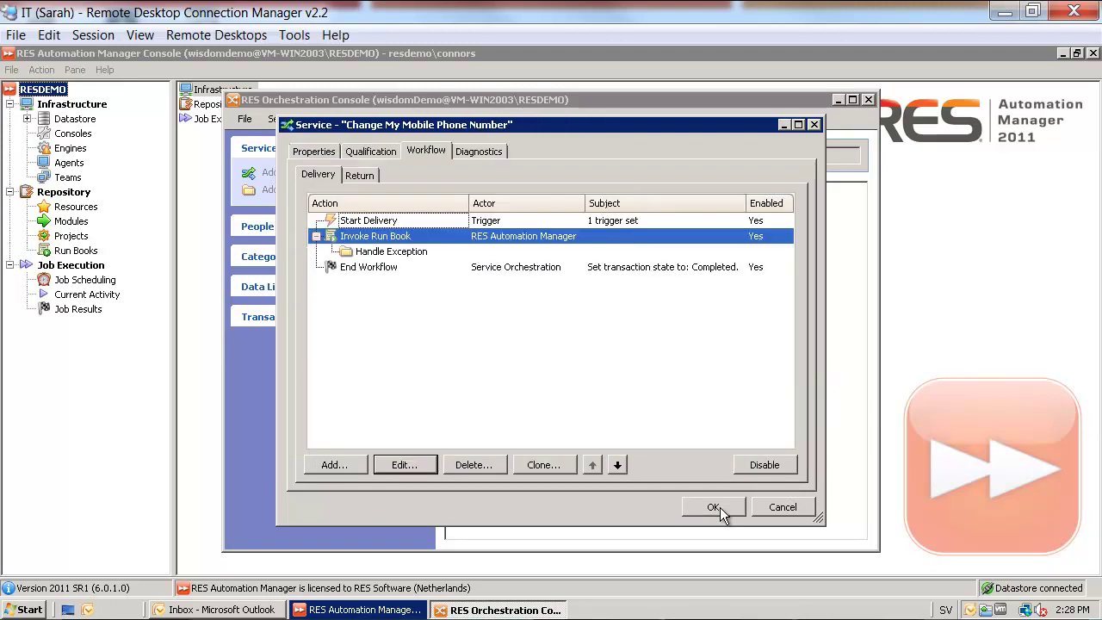
Make the email attribute's initial value come from the People Identifier 'Primary e-mail address'
click(326, 151)
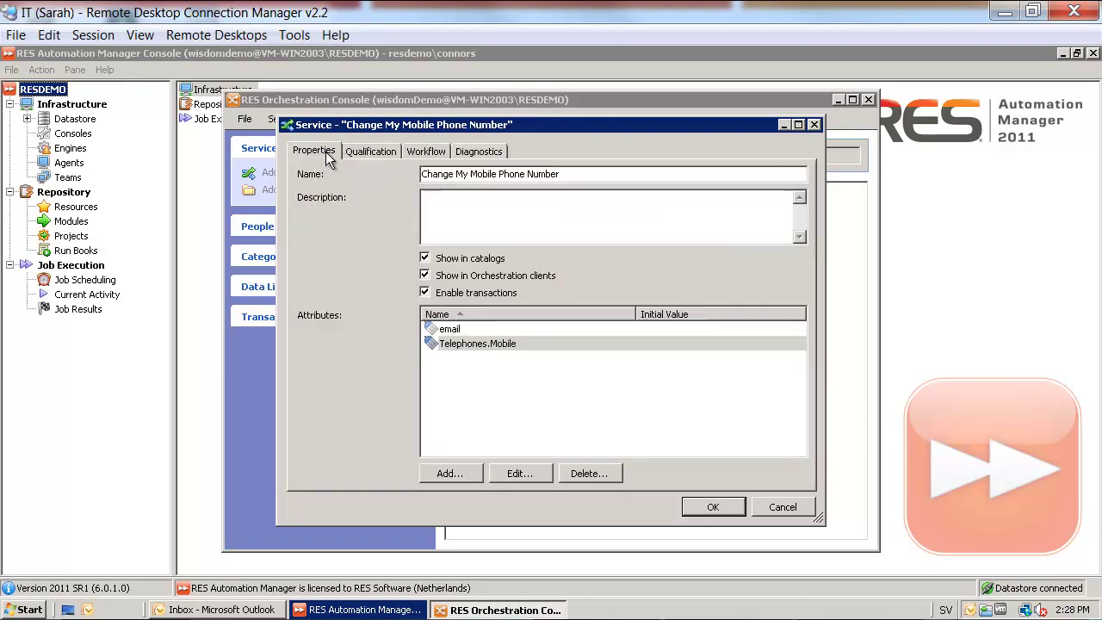
click(476, 328)
right_click(476, 328)
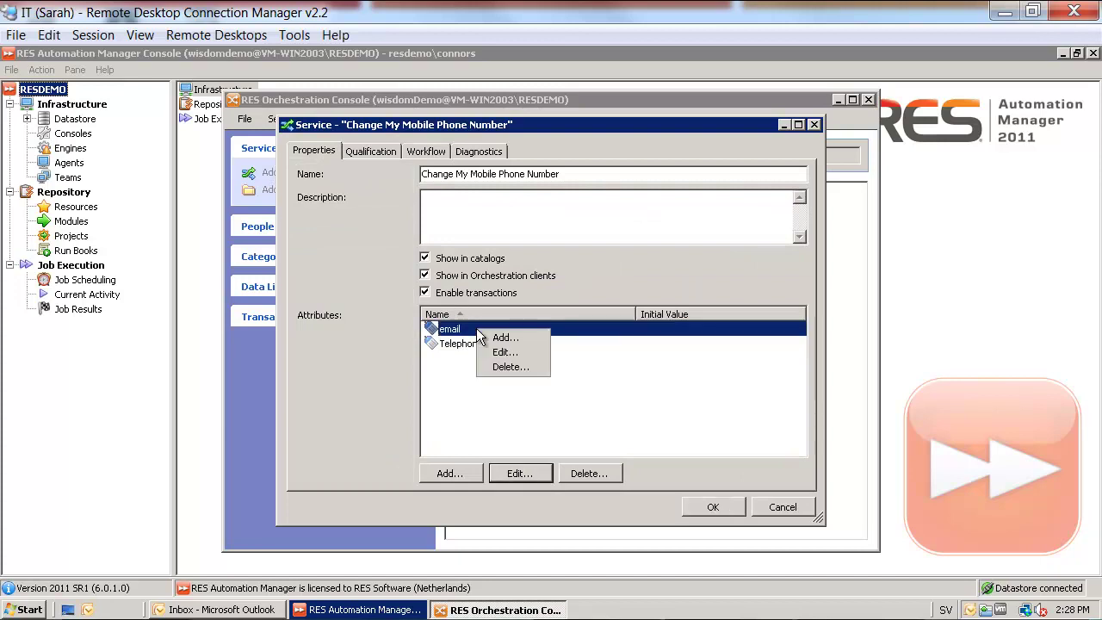
click(503, 352)
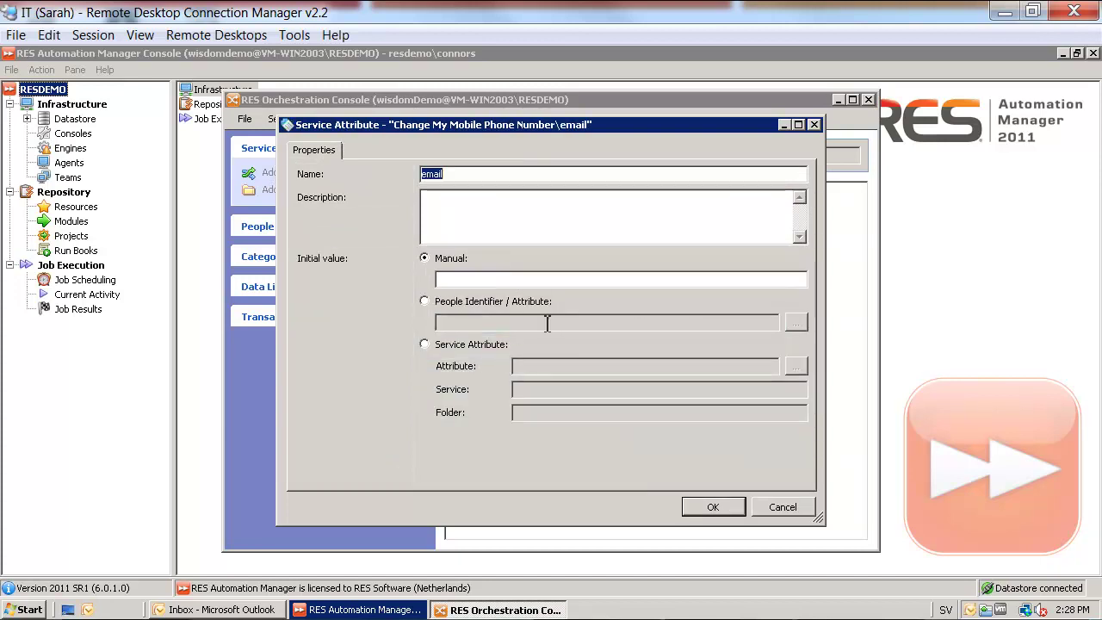
click(482, 303)
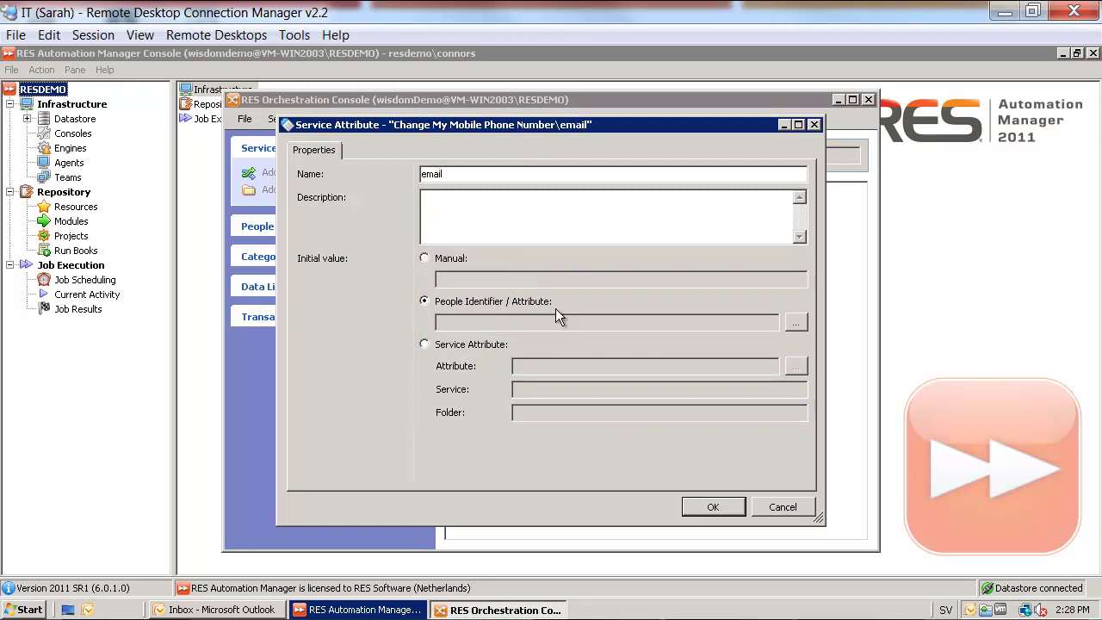
click(796, 323)
double_click(509, 233)
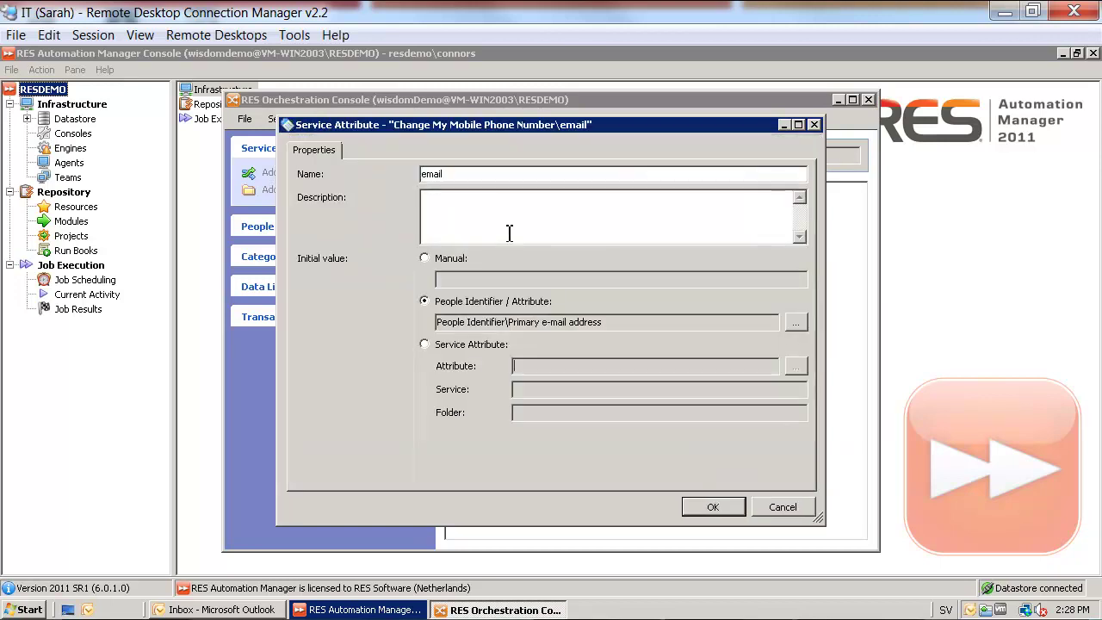
click(713, 507)
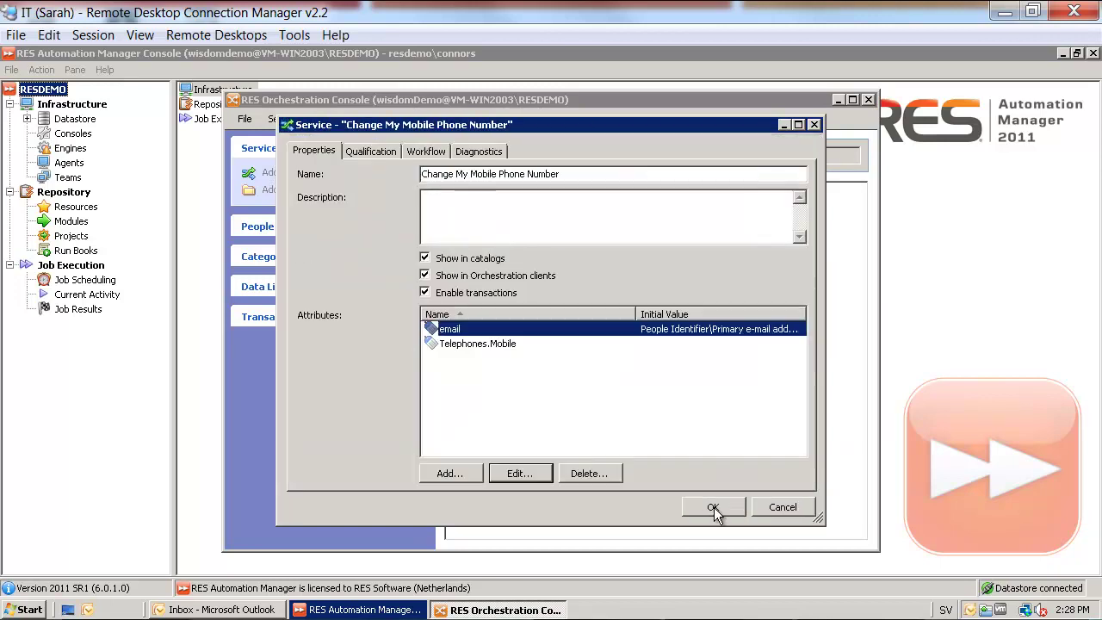
Add a Provide Information action for [Subscriber] with message 'Please type in your new mobile phone number'
click(427, 153)
click(386, 222)
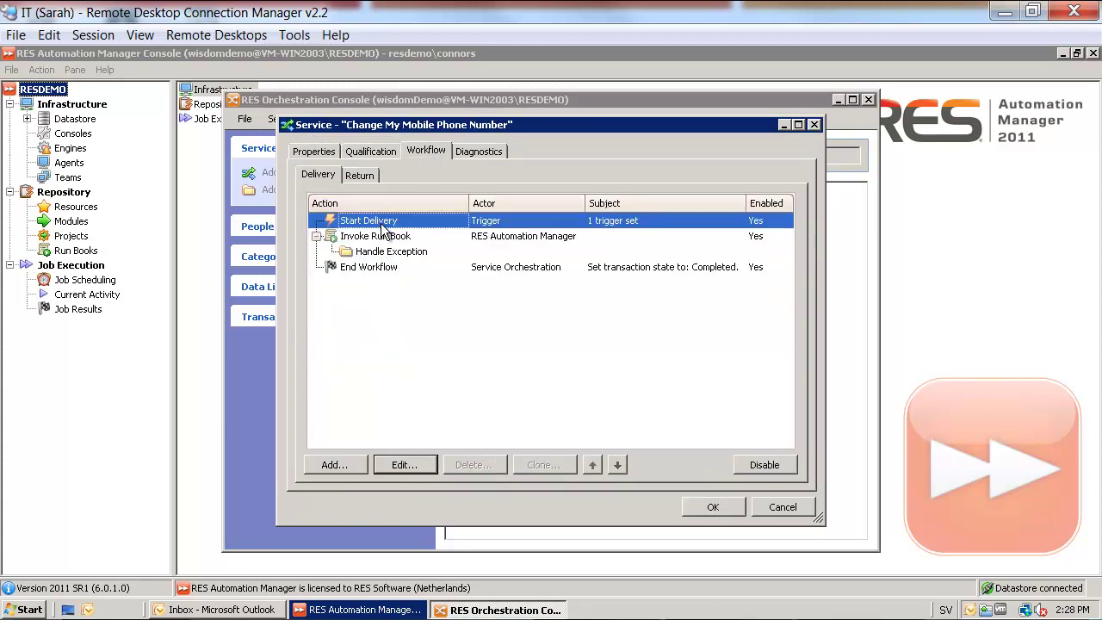
click(345, 465)
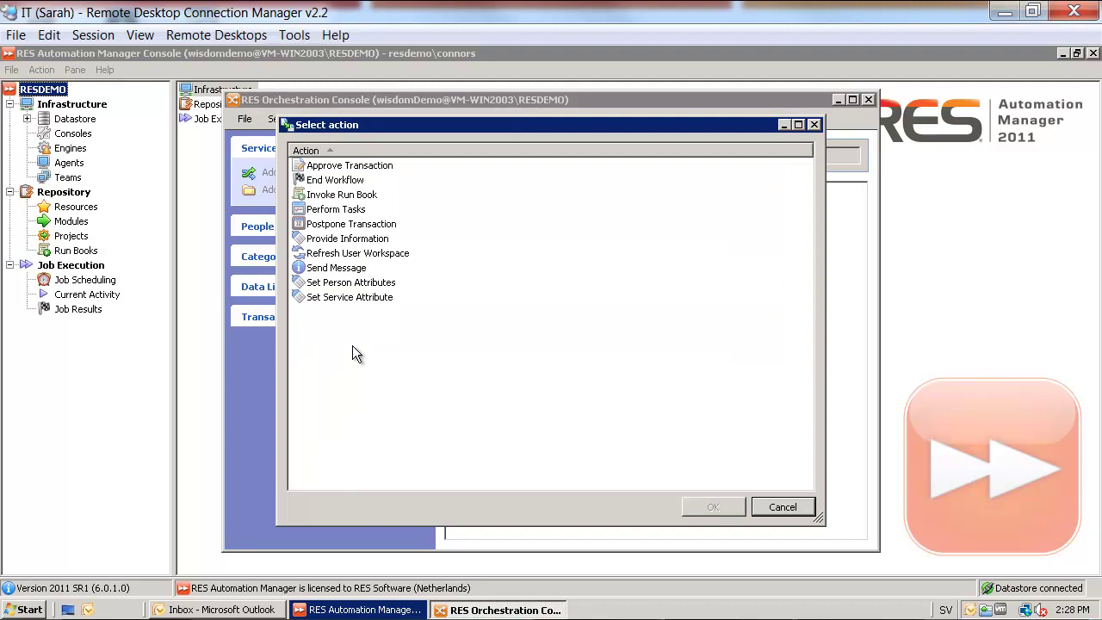
double_click(353, 241)
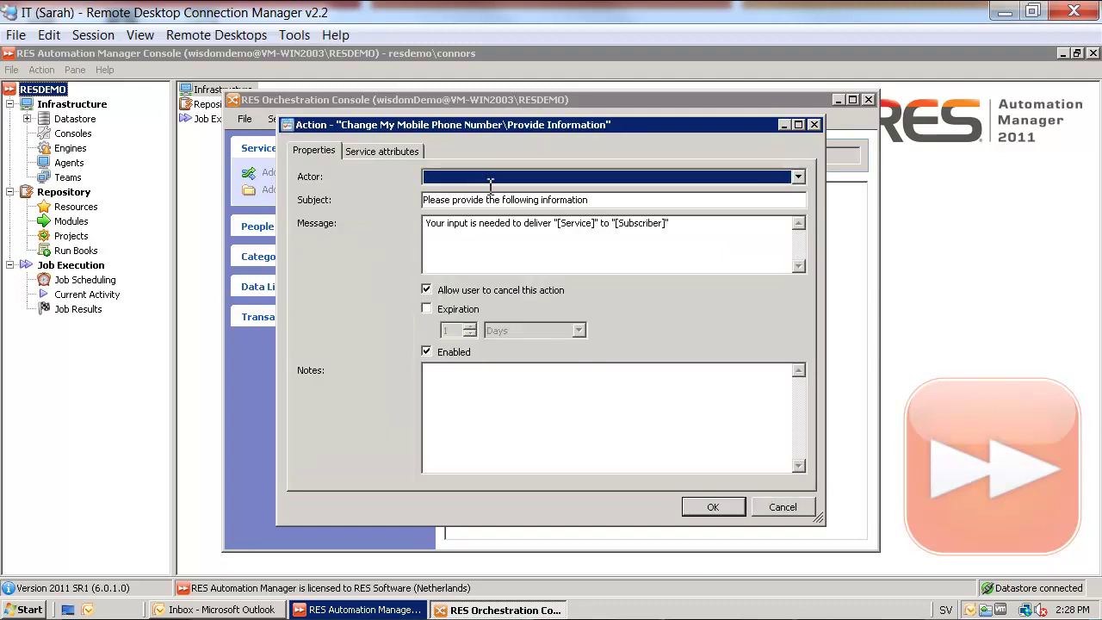
click(582, 176)
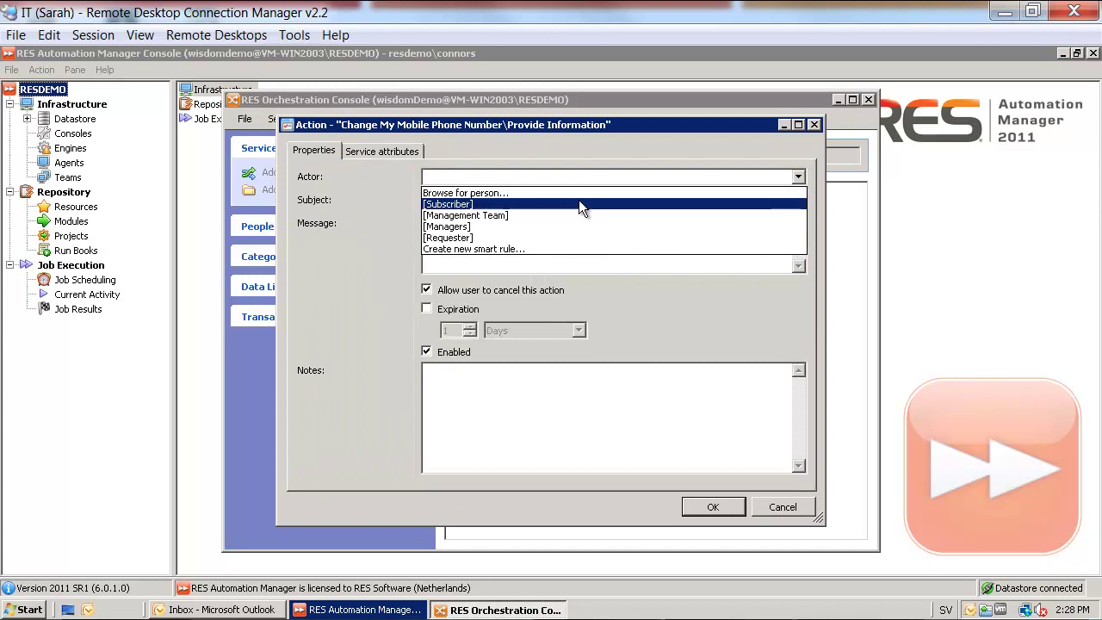
click(578, 204)
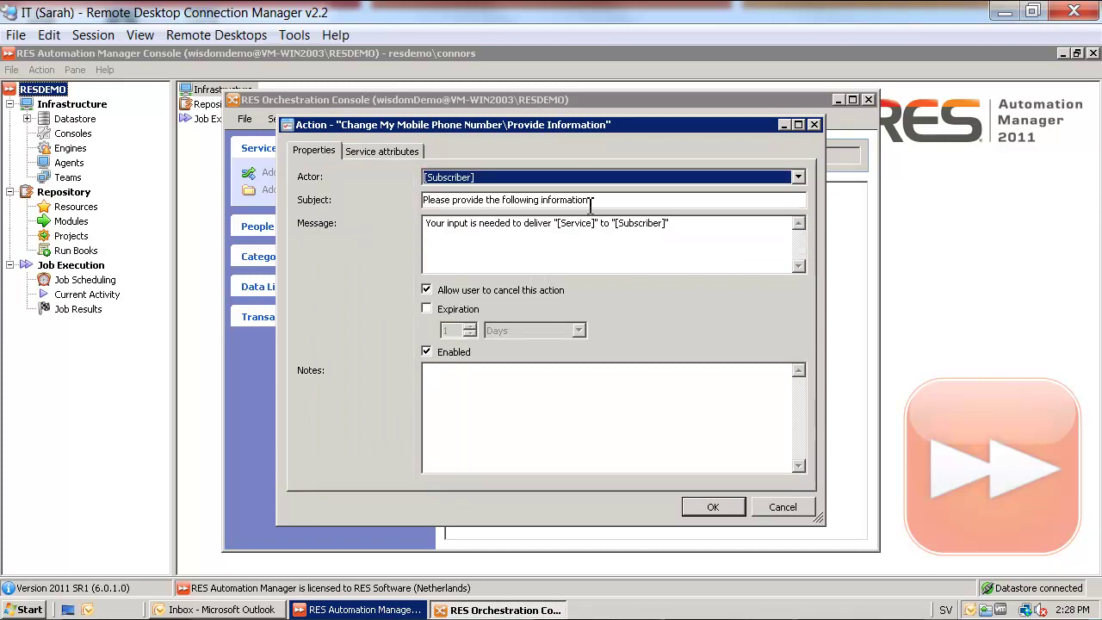
drag(687, 228, 413, 229)
text(Please type in your new mobile phone number)
Request only the Telephones.Mobile service attribute in the Provide Information action and save it
click(385, 149)
click(432, 189)
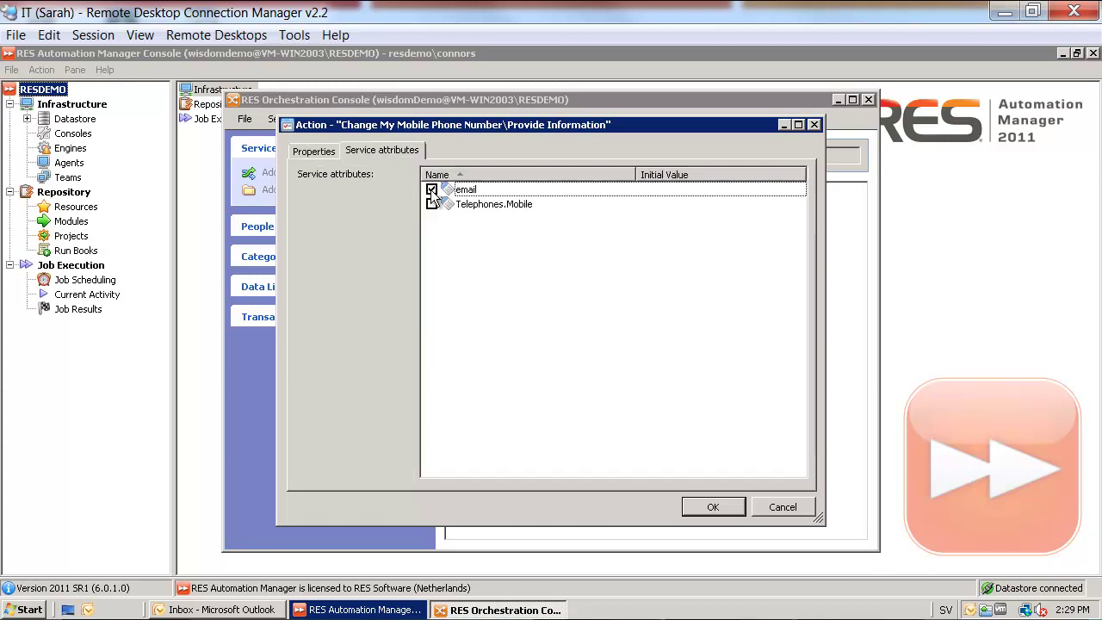
click(431, 190)
click(432, 204)
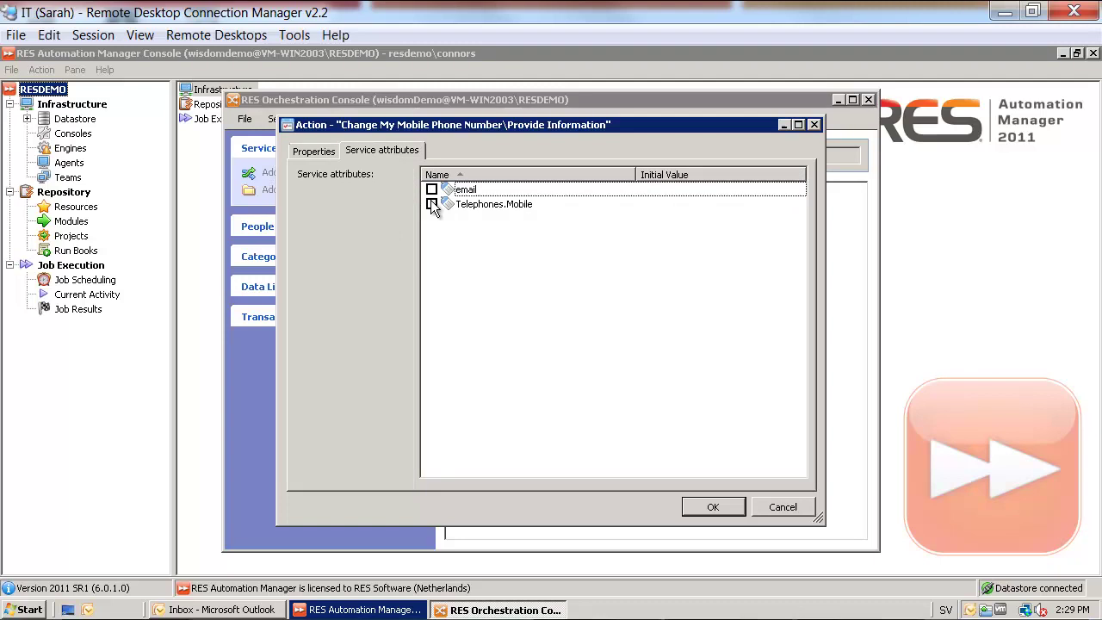
click(714, 507)
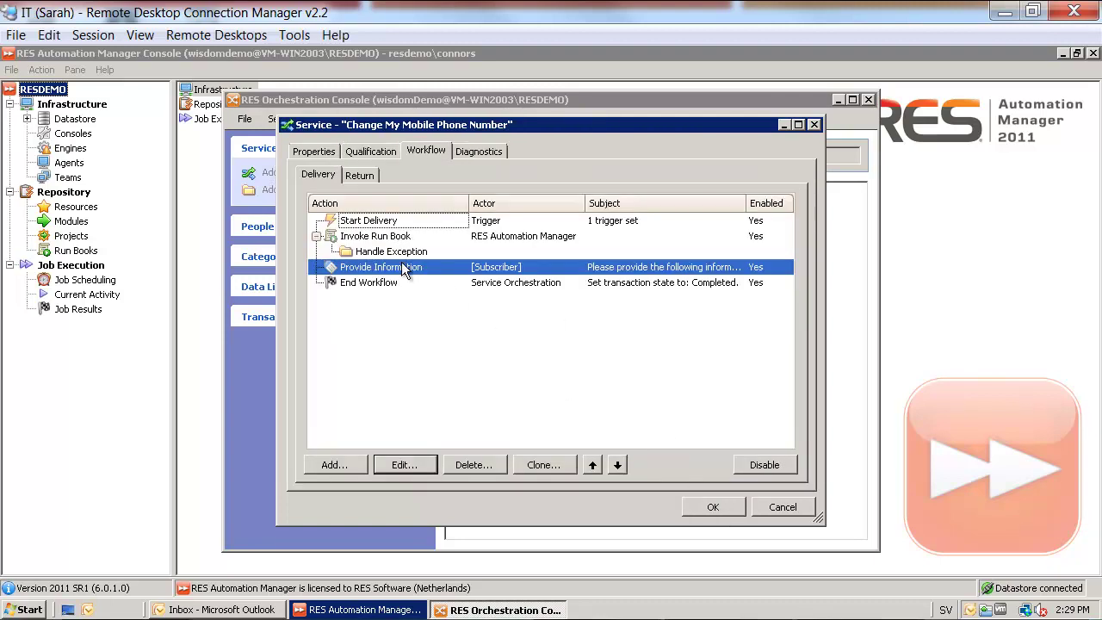
Move Provide Information above Invoke Run Book in the delivery workflow
click(597, 466)
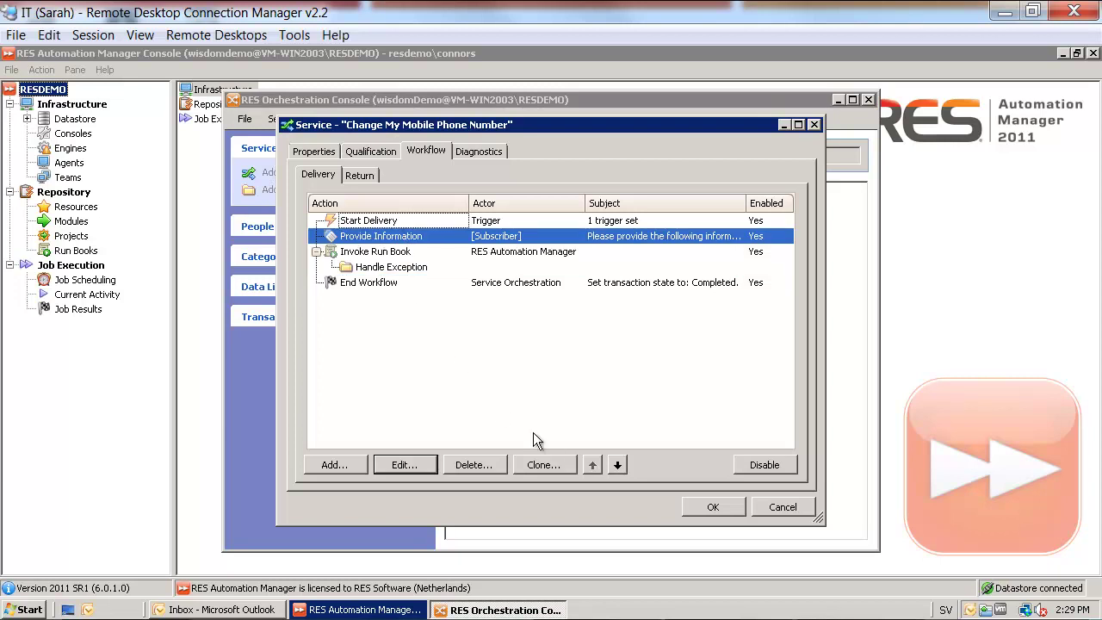
click(356, 253)
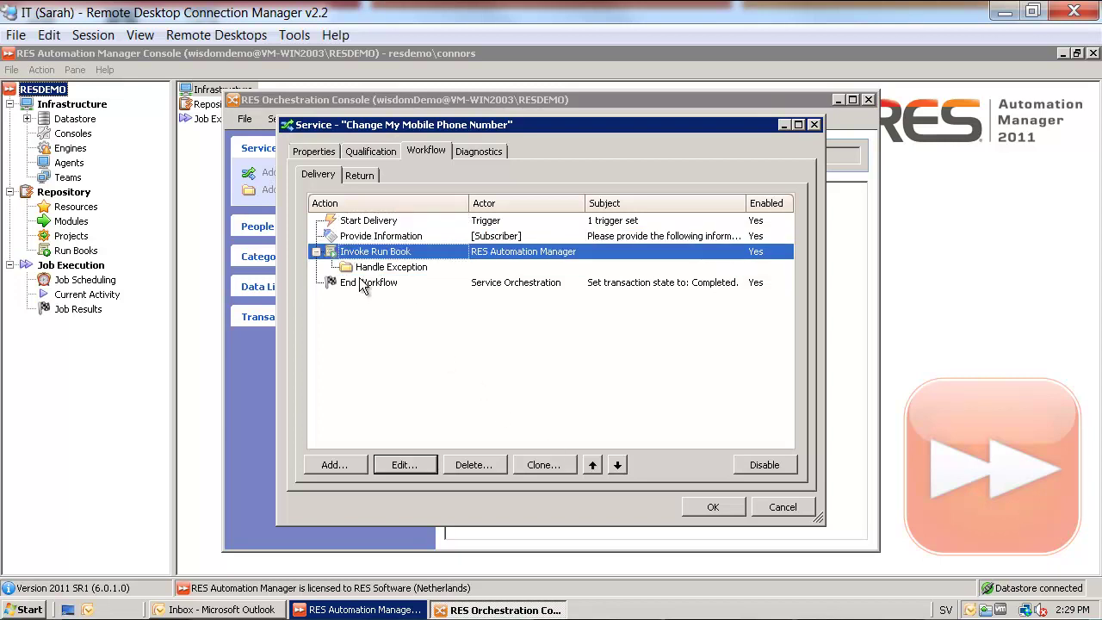
click(362, 284)
Add a Send Message action addressed to [Subscriber] before End Workflow
click(344, 465)
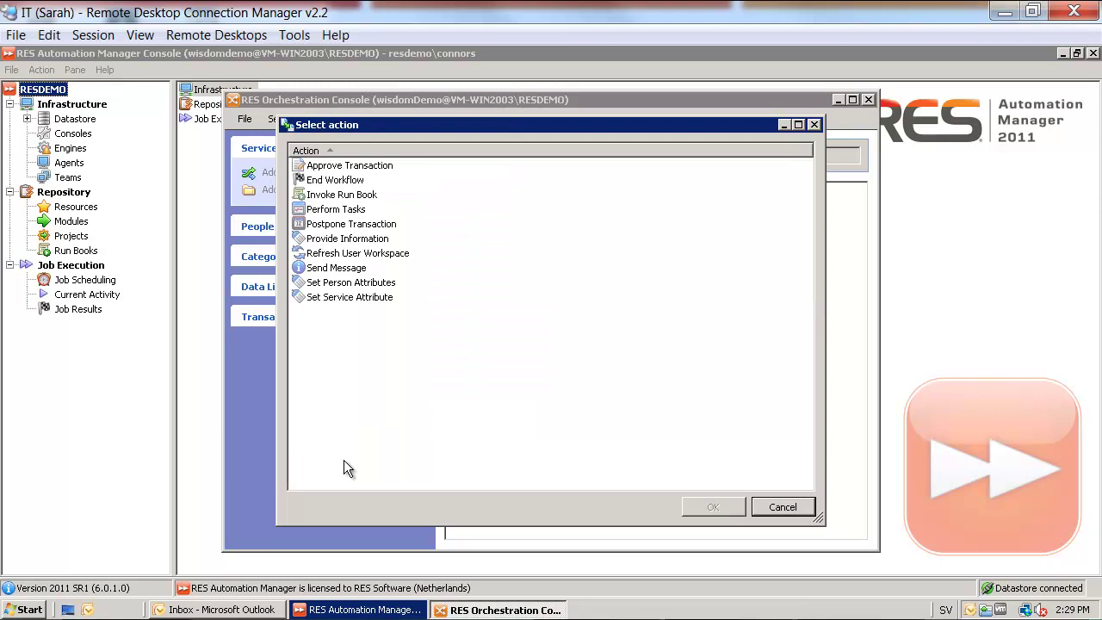
double_click(348, 268)
click(511, 177)
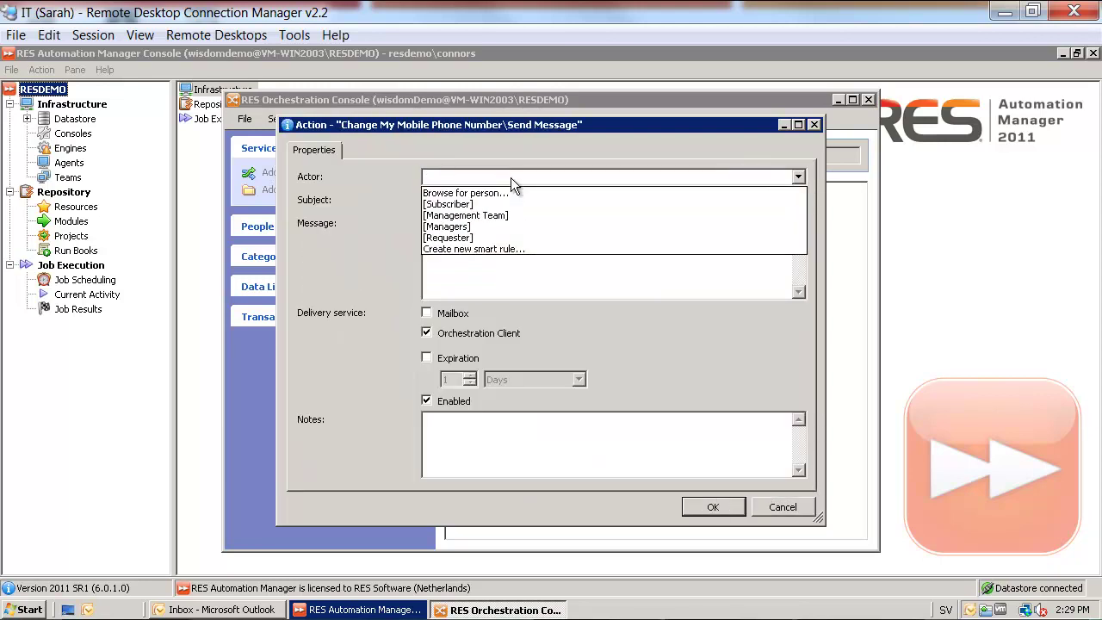
click(506, 203)
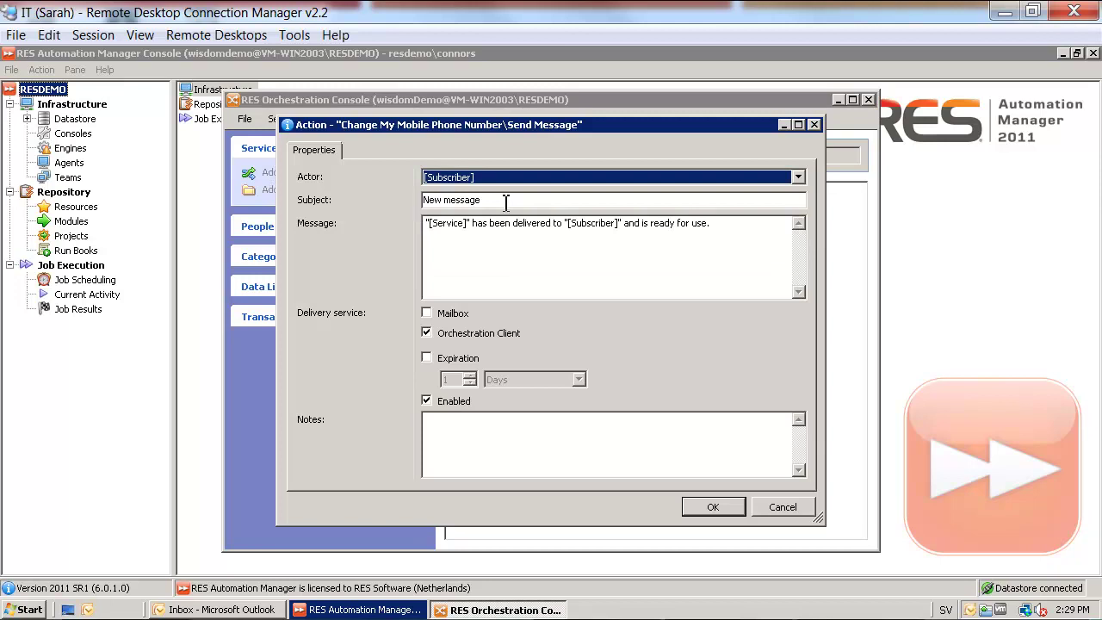
click(697, 506)
Add a Refresh User Workspace action that refreshes immediately without confirmation
click(332, 465)
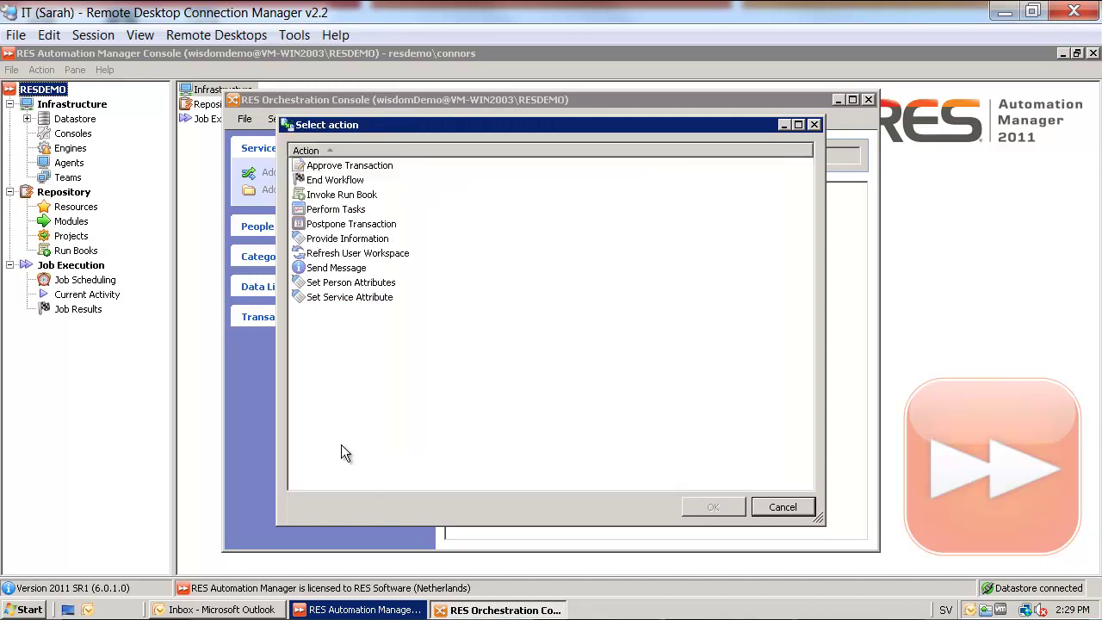
double_click(331, 255)
click(427, 287)
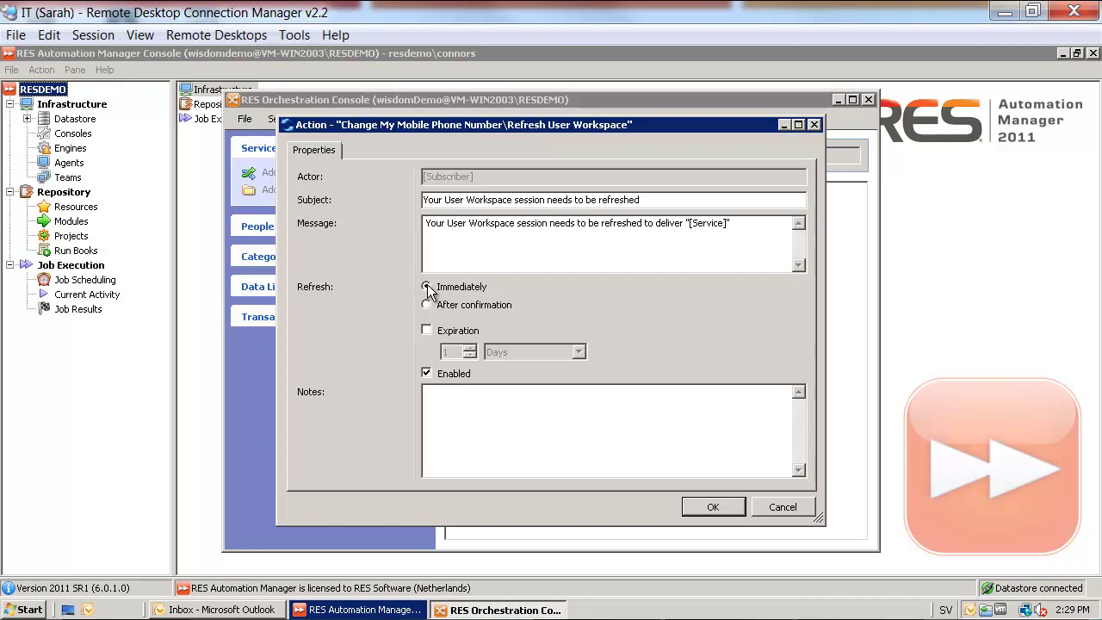
click(702, 512)
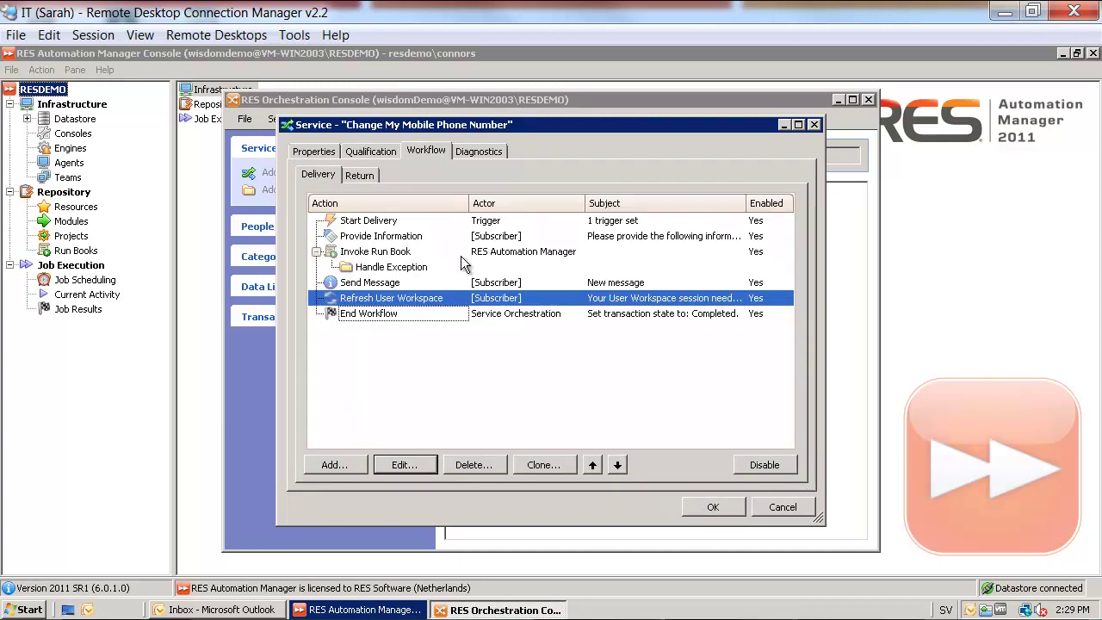
Add a second Start Return trigger so return starts once delivered, then save the service
click(360, 175)
double_click(376, 223)
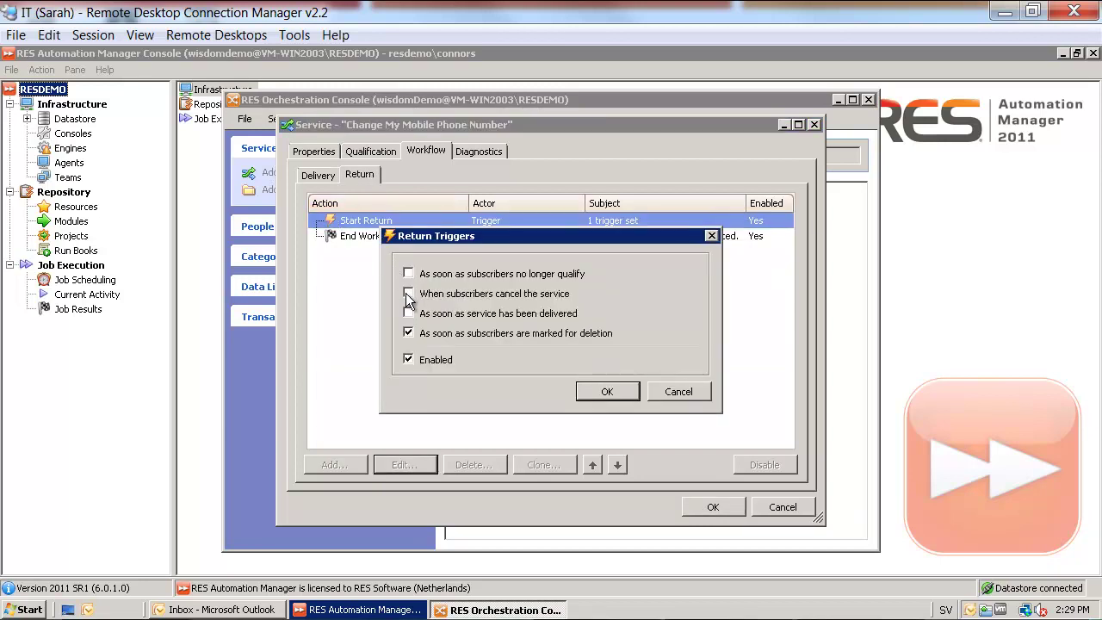
click(601, 393)
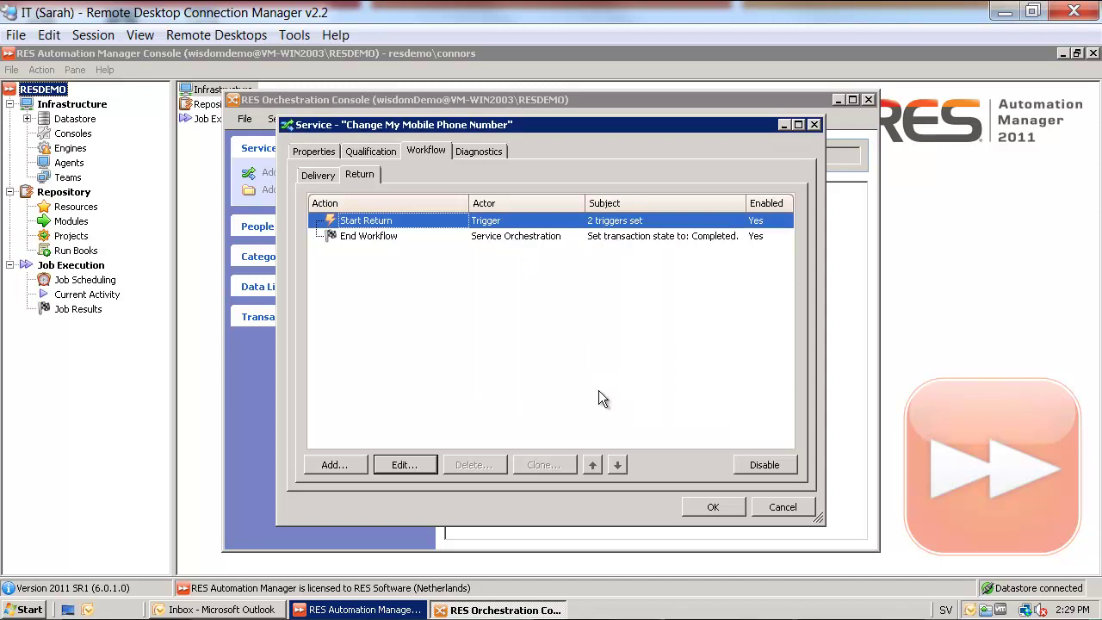
click(708, 508)
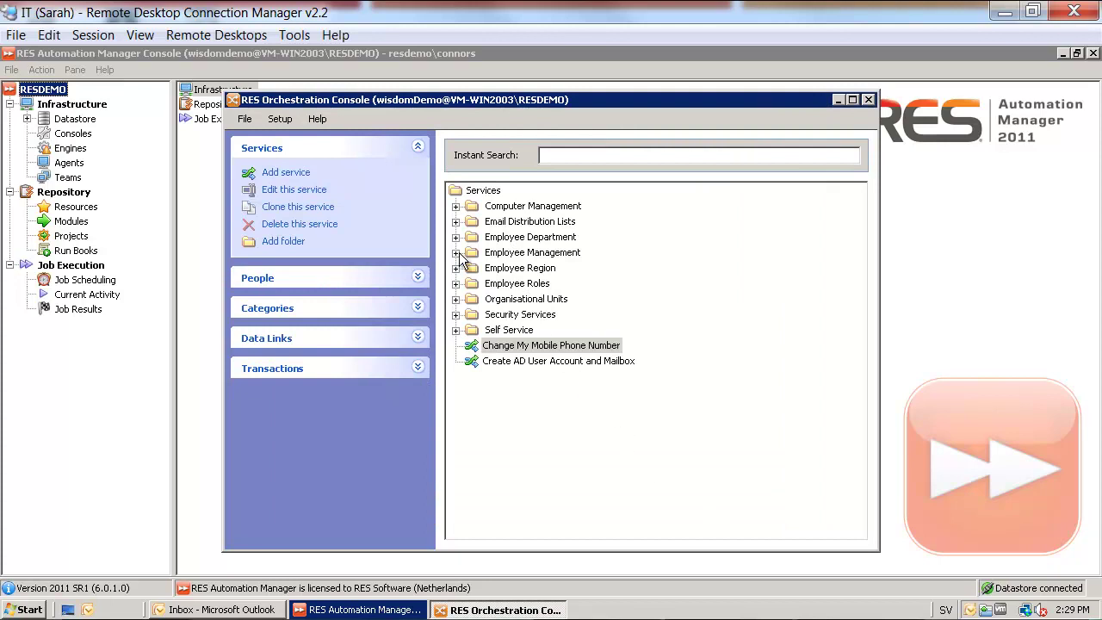
click(227, 42)
In the User (XP) session, request Change My Mobile Phone Number through the Orchestration Client
mouse_move(234, 64)
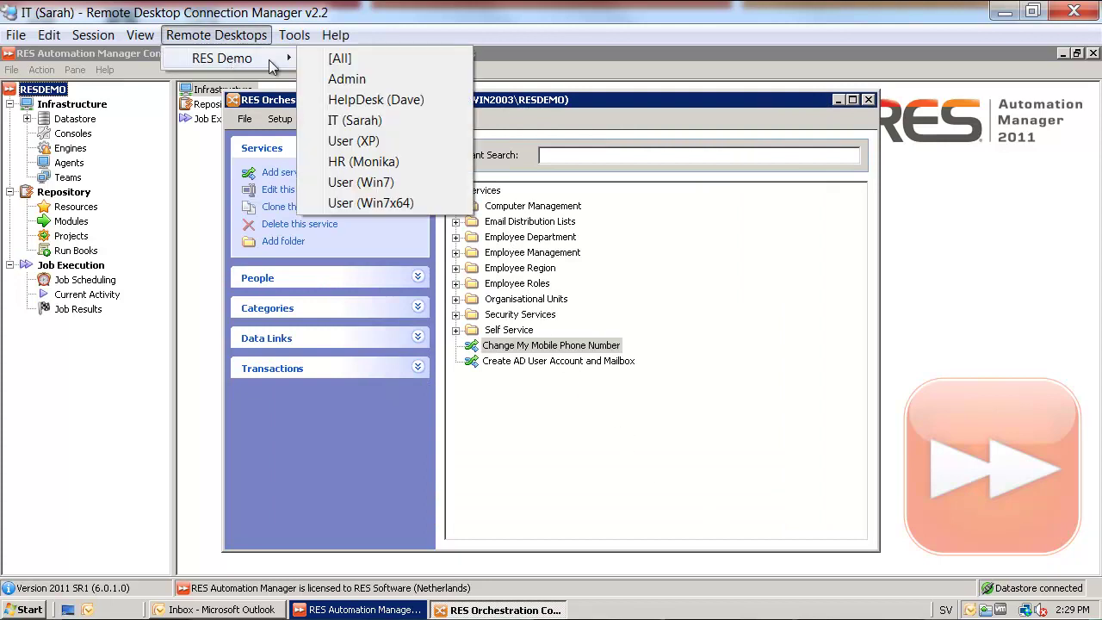
click(365, 143)
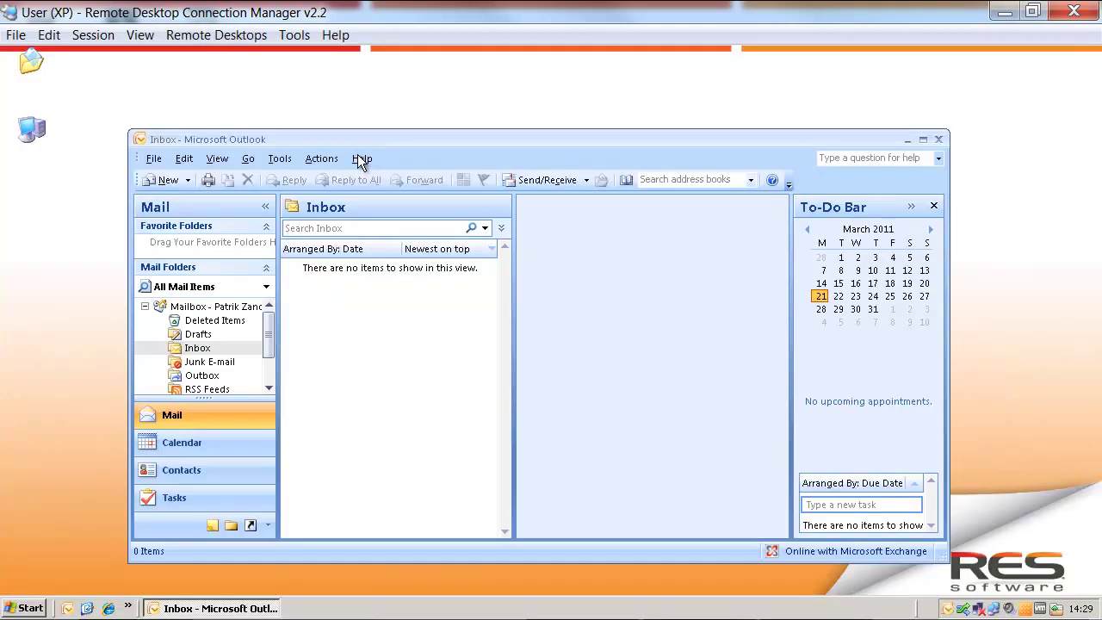
click(965, 608)
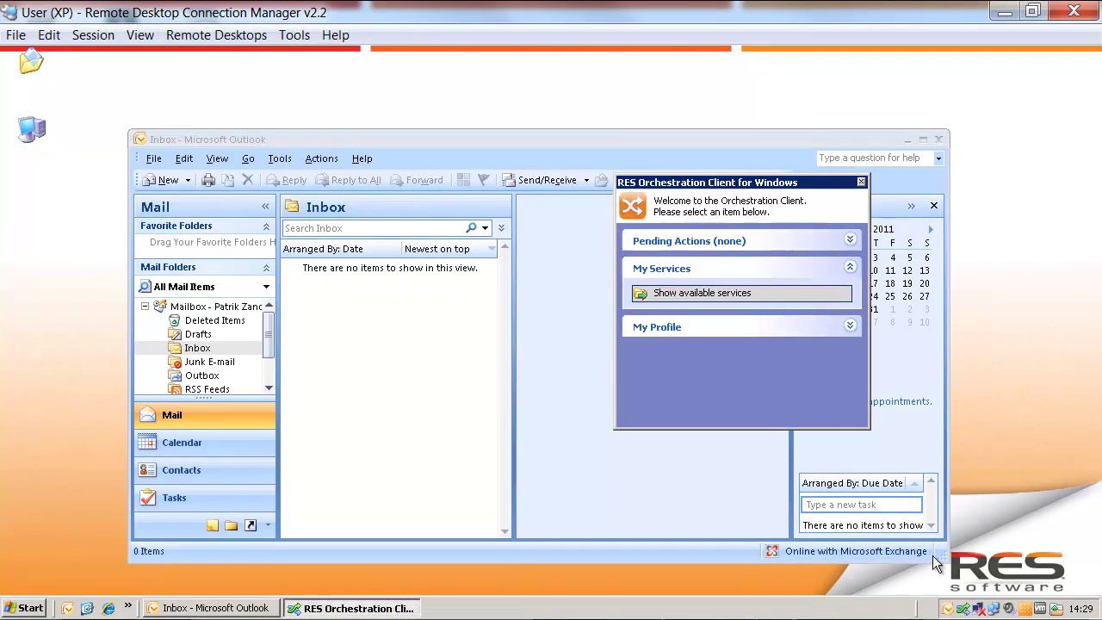
click(741, 295)
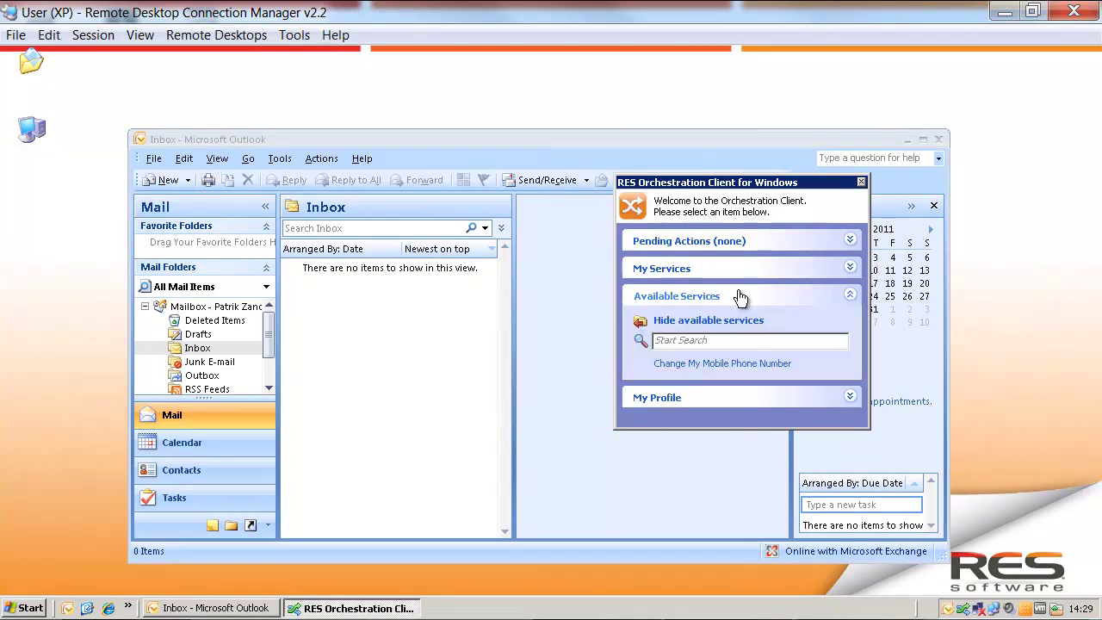
click(766, 366)
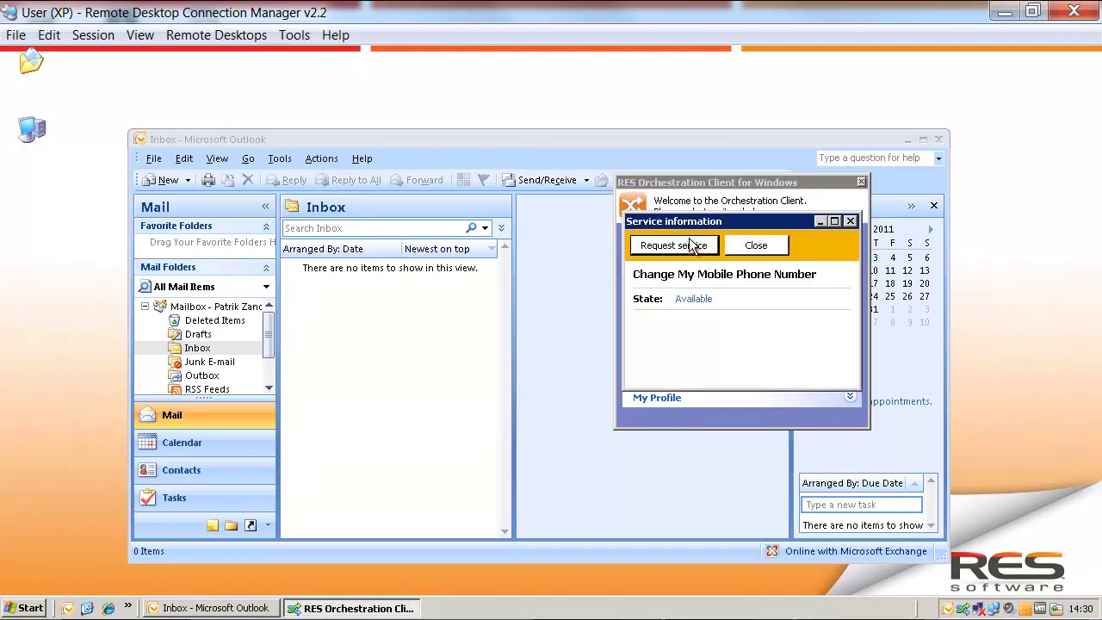
click(694, 247)
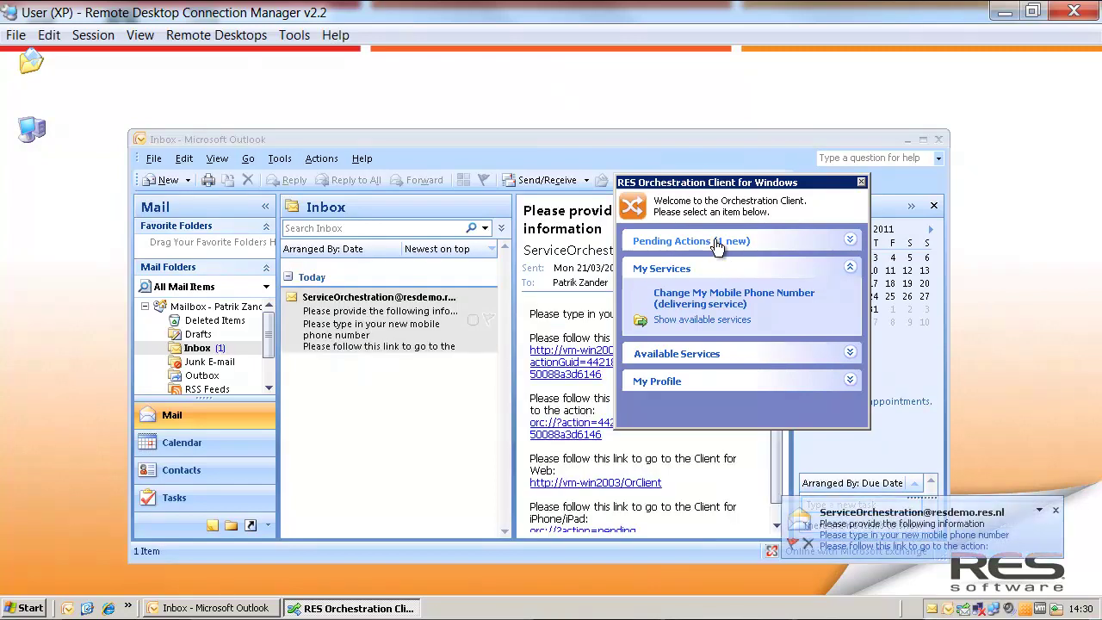
Answer the pending information request by entering the user's new mobile number for Telephones.Mobile
click(716, 247)
click(722, 265)
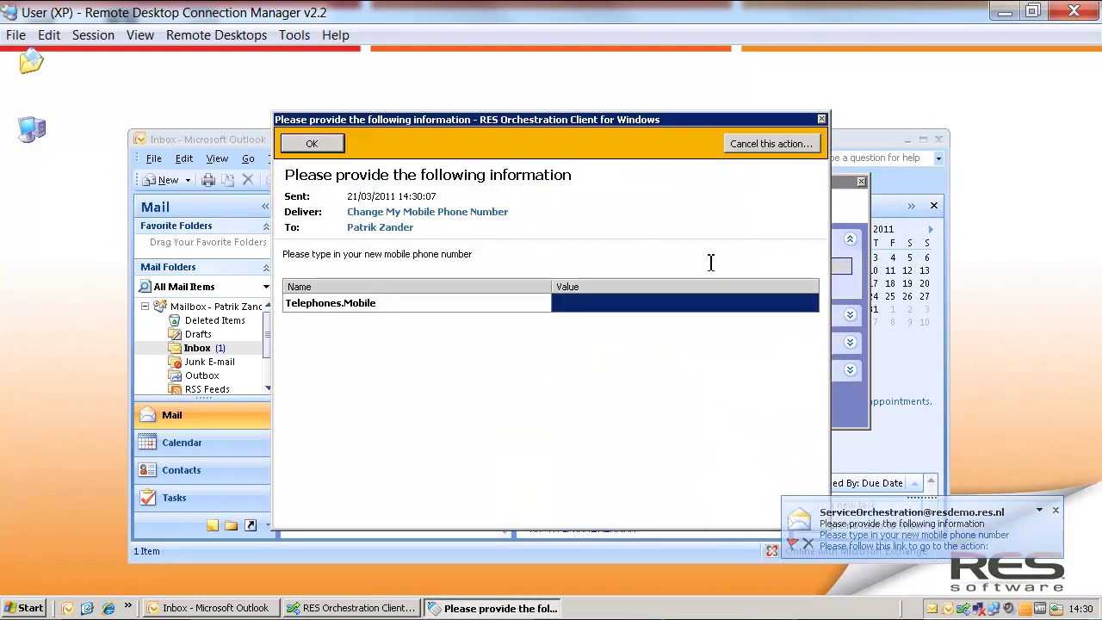
click(572, 306)
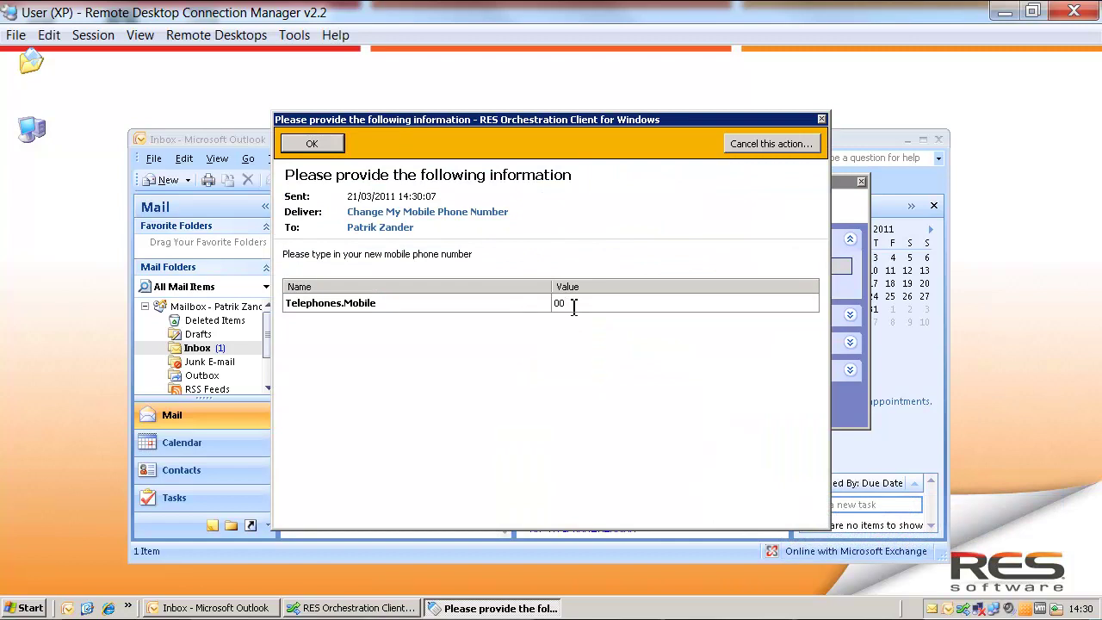
click(323, 138)
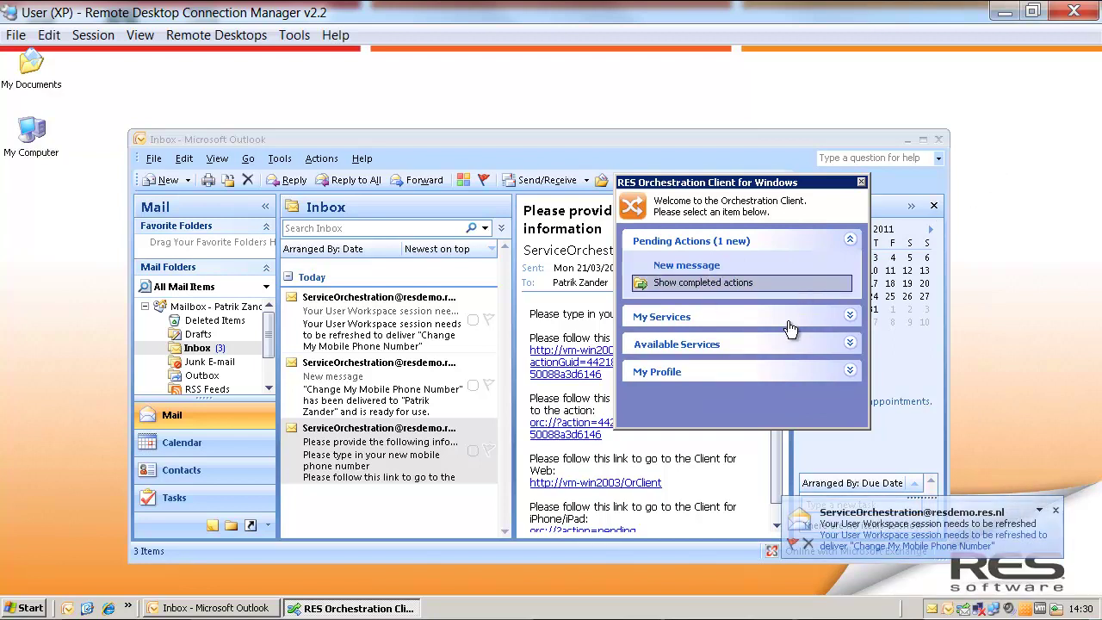
Read the new delivery message, then close it and quit Outlook
click(689, 266)
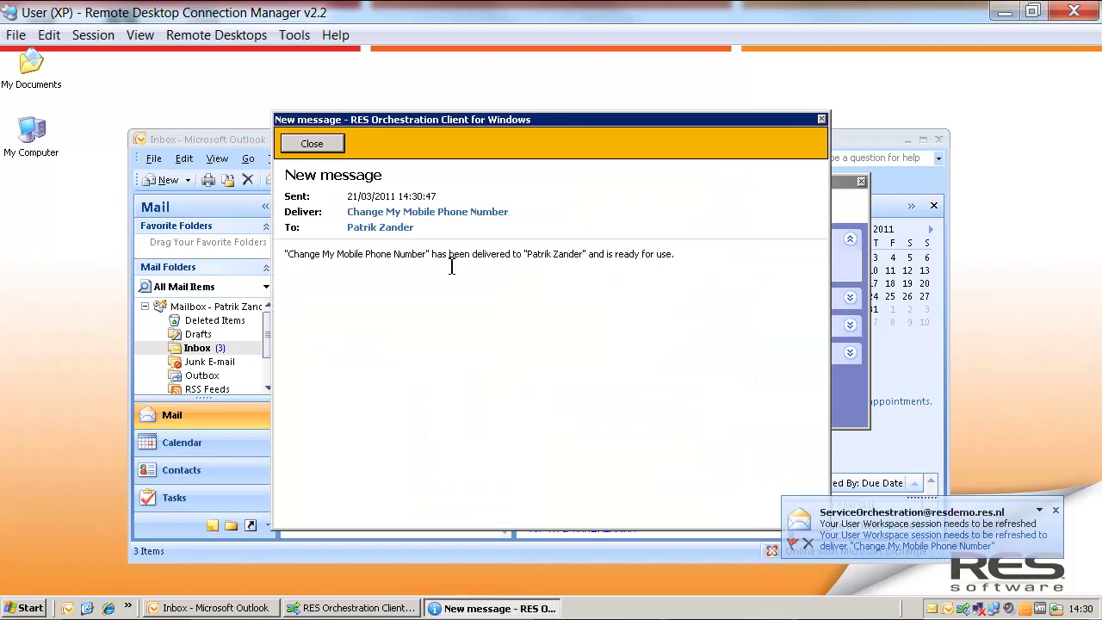
click(297, 143)
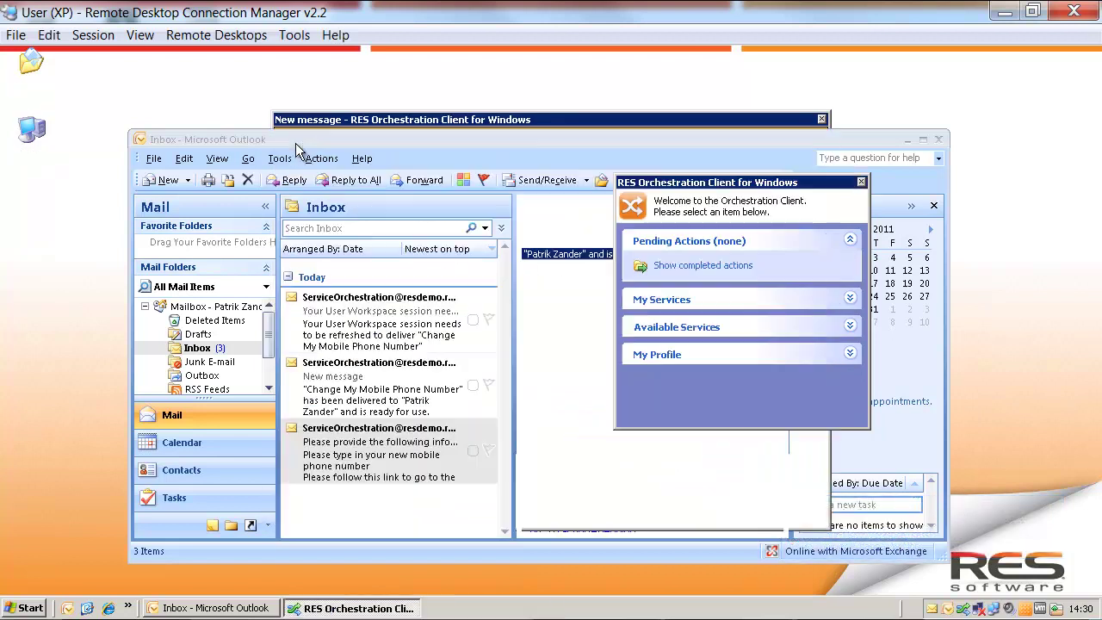
click(940, 142)
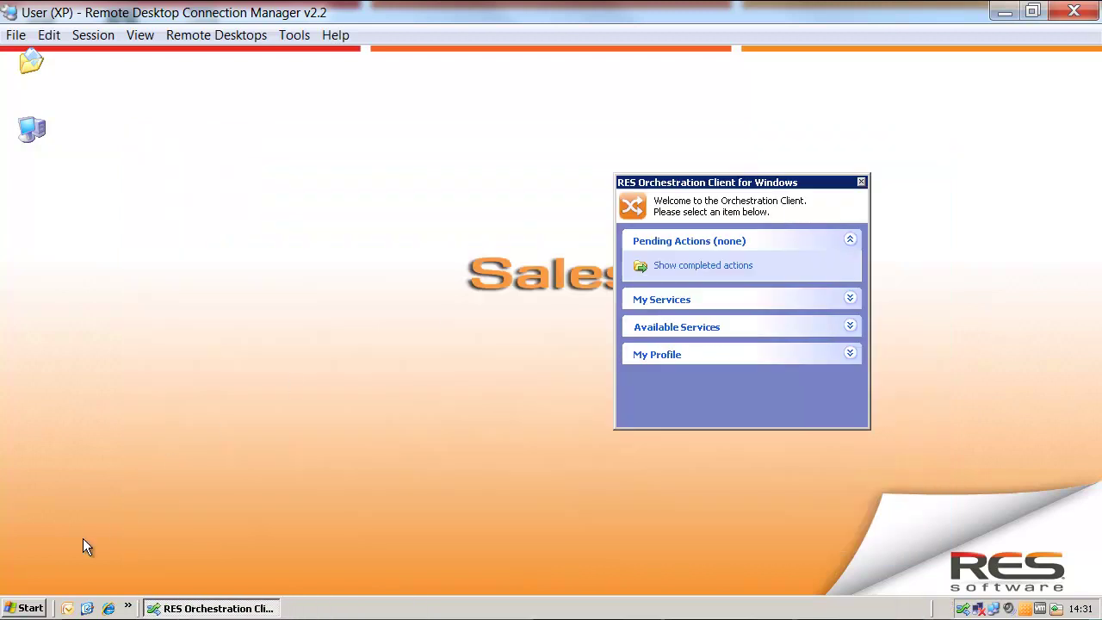
Relaunch Outlook 2007 and check the new message signature's Fax and Mobile Phone lines
click(29, 608)
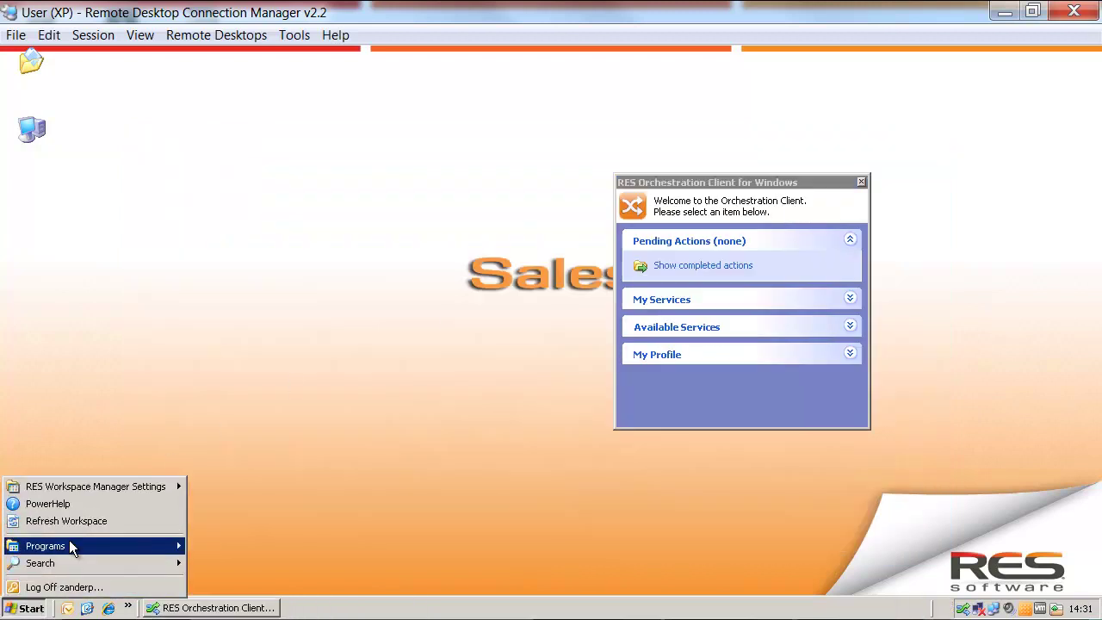
mouse_move(69, 539)
mouse_move(271, 376)
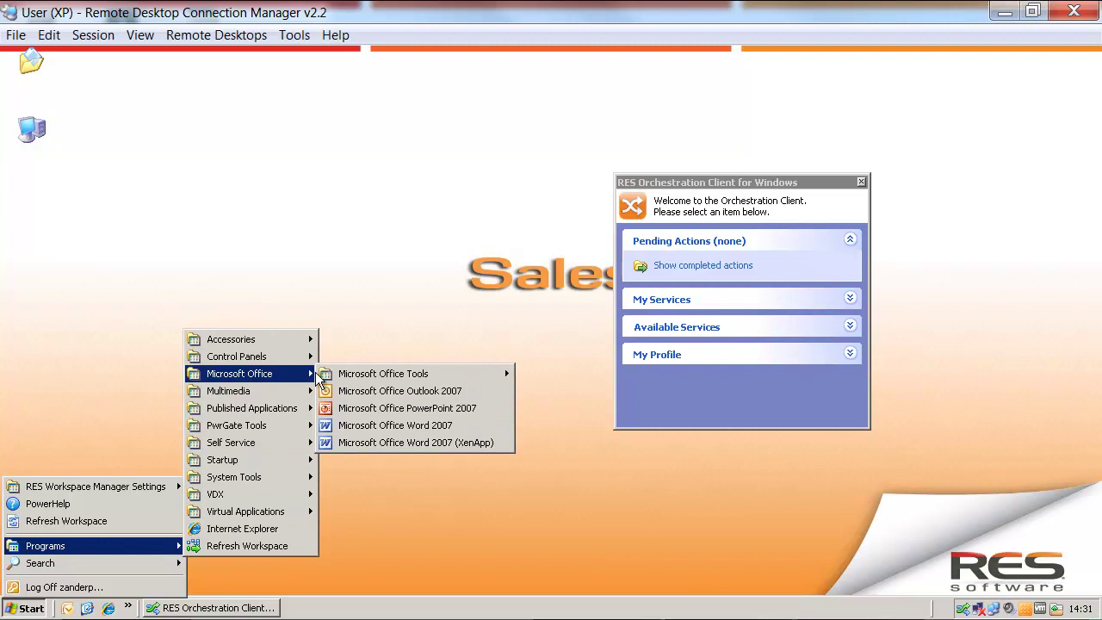
click(361, 398)
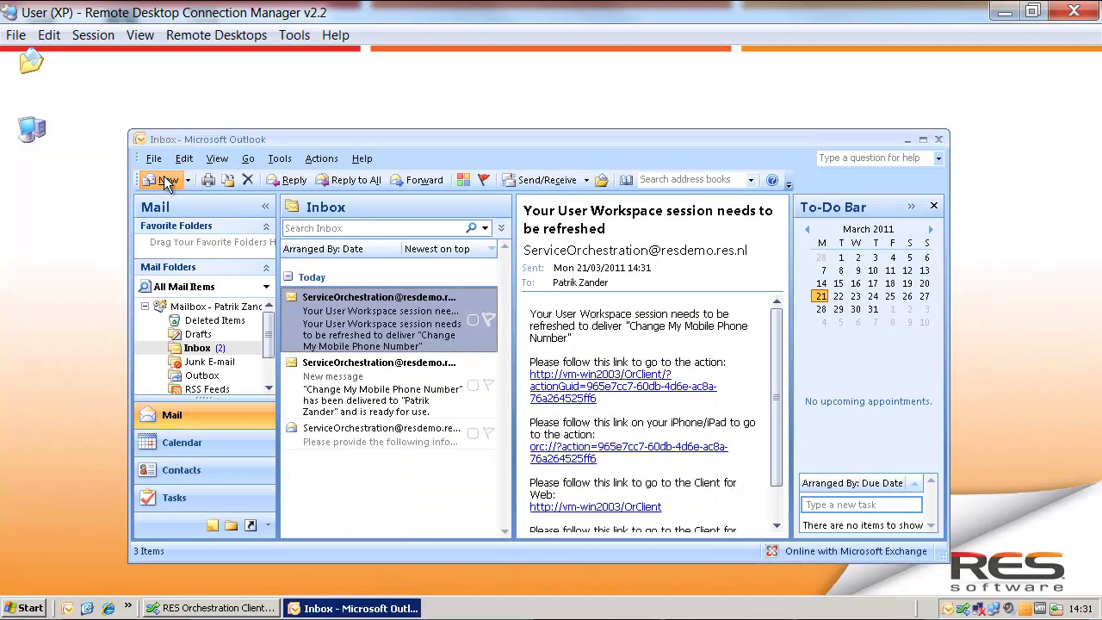
click(167, 181)
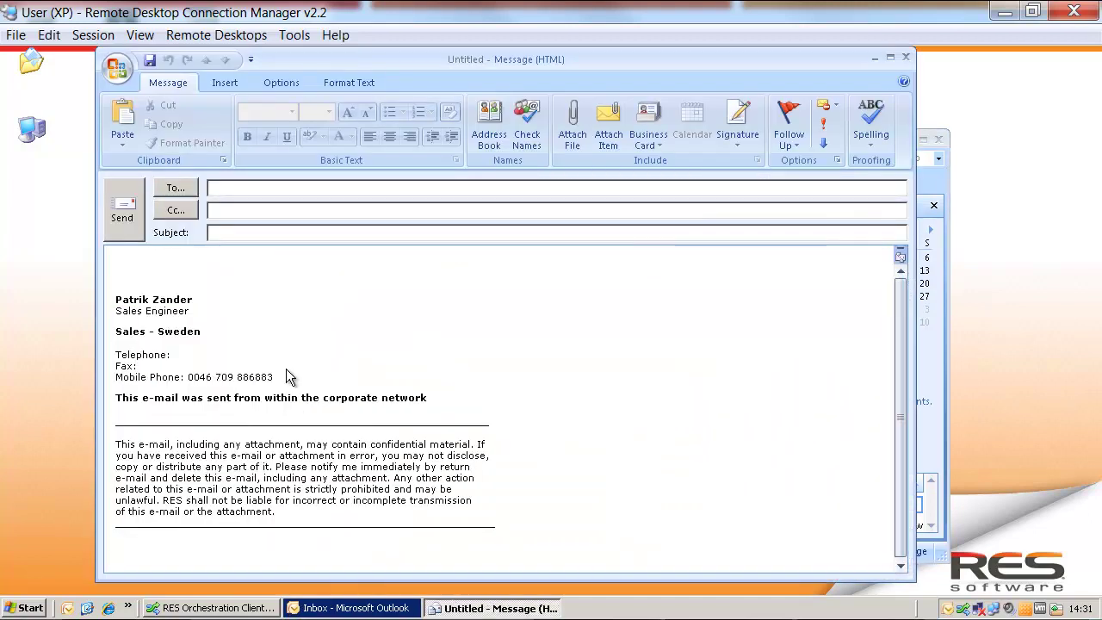
drag(276, 377, 120, 379)
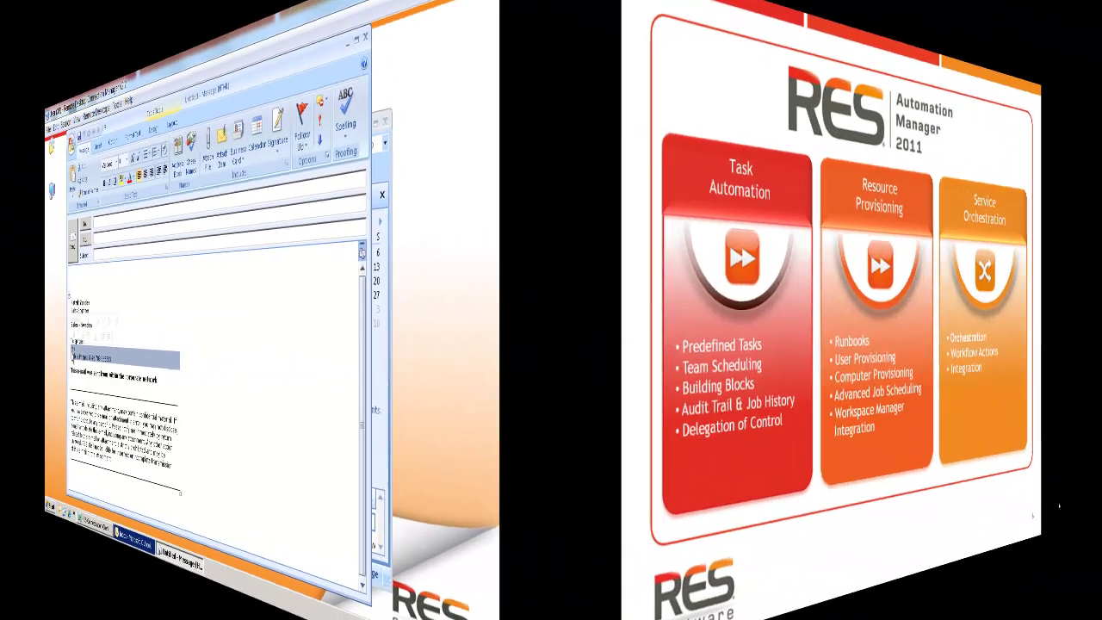